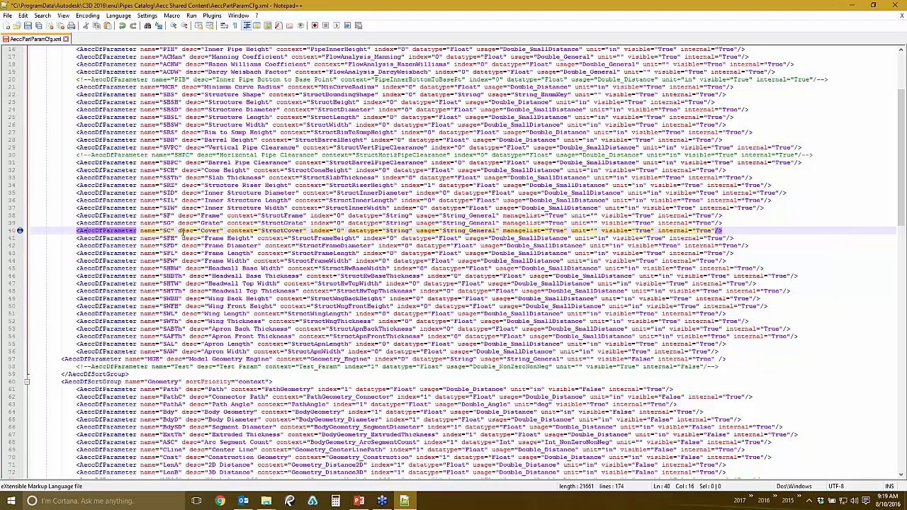
- Duplicate the Cover (SC) parameter definition onto a new line directly below it, removing the extra leading character
{"action": "left_click", "coordinate": [736, 231]}
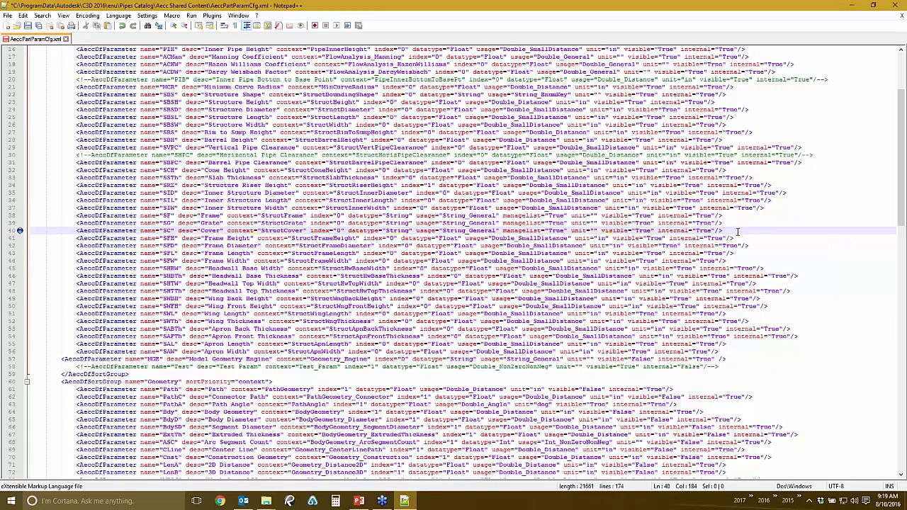
{"action": "key", "text": "Return"}
{"action": "left_click_drag", "start_coordinate": [731, 232], "coordinate": [73, 231]}
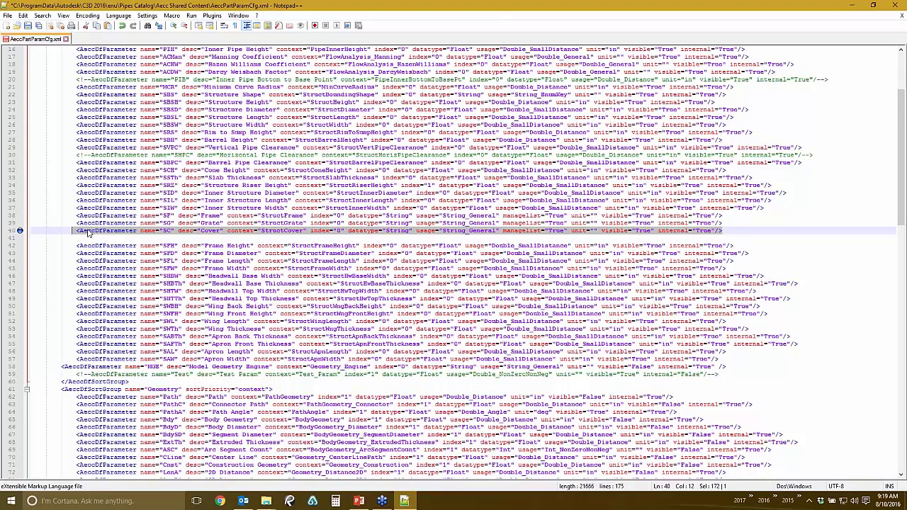
{"action": "key", "text": "ctrl+c"}
{"action": "left_click", "coordinate": [100, 236]}
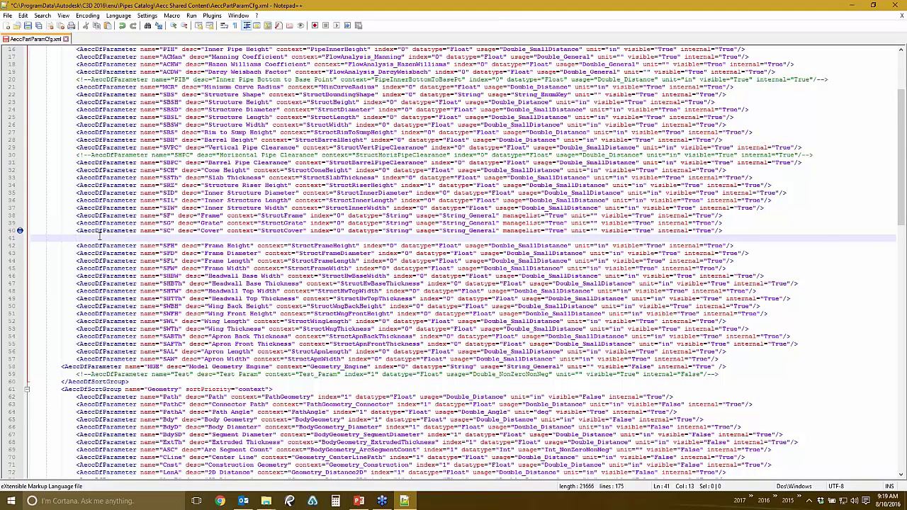
{"action": "key", "text": "ctrl+v"}
{"action": "left_click", "coordinate": [80, 239]}
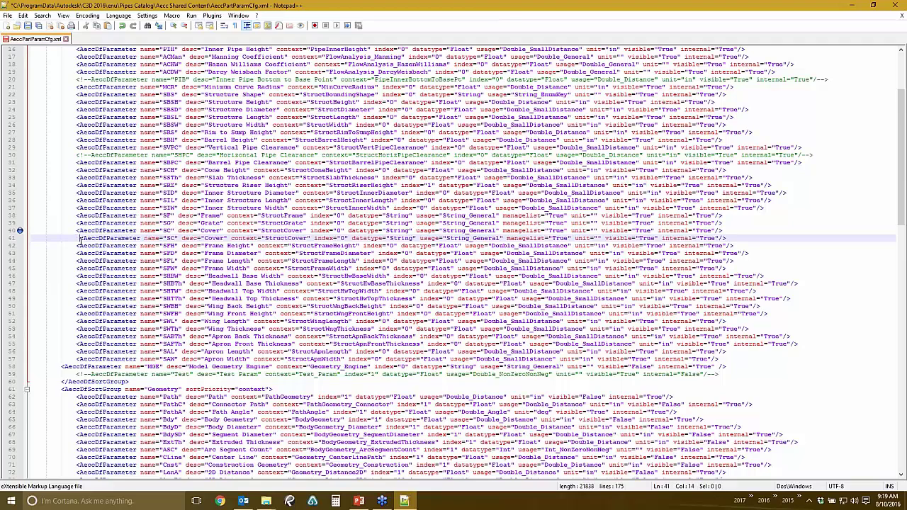
{"action": "key", "text": "BackSpace"}
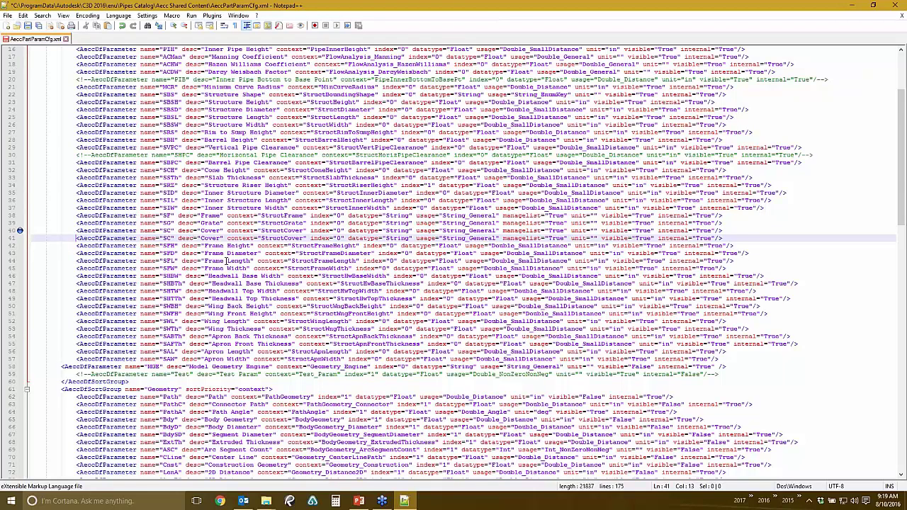
- Change the name attribute of the duplicated parameter to "Olympics"
{"action": "left_click", "coordinate": [171, 238]}
{"action": "key", "text": "BackSpace"}
{"action": "key", "text": "BackSpace"}
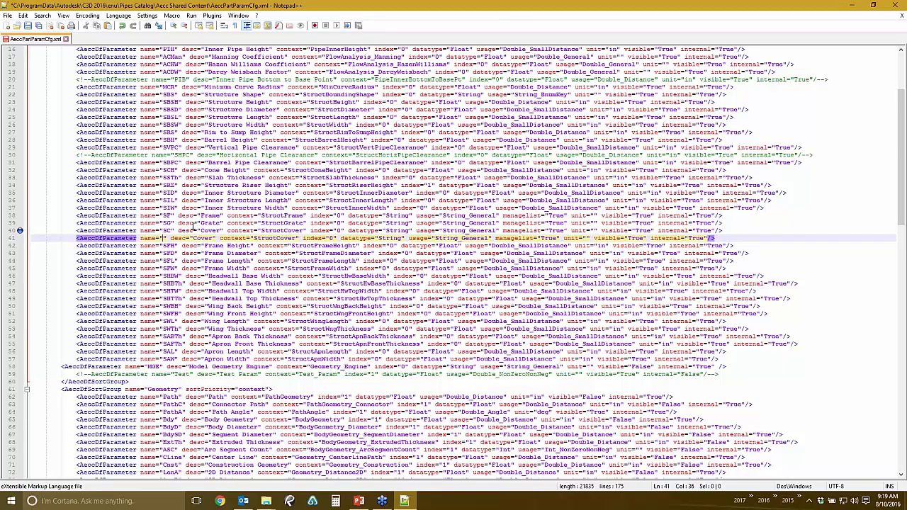
{"action": "type", "text": "Olympics"}
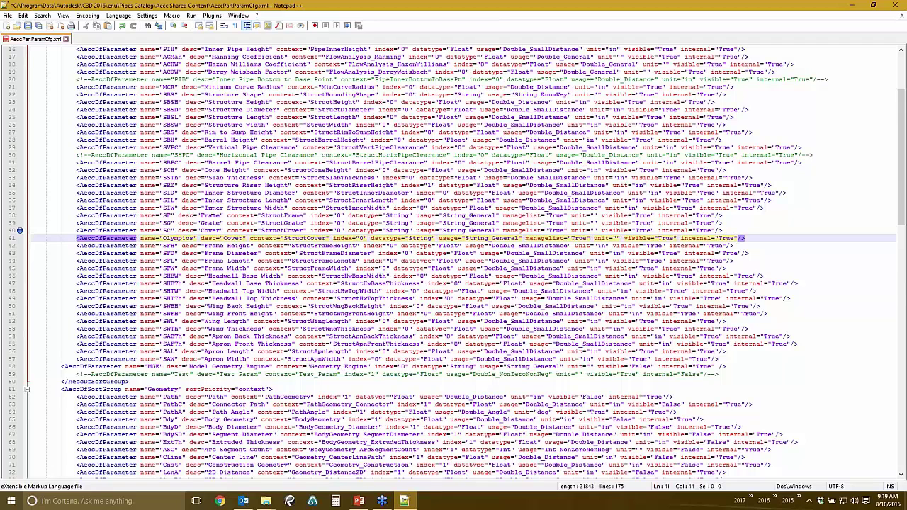
- Change the desc attribute of the Olympics parameter to "Olympic Medal Type"
{"action": "left_click", "coordinate": [244, 238]}
{"action": "key", "text": "BackSpace"}
{"action": "key", "text": "BackSpace"}
{"action": "key", "text": "BackSpace"}
{"action": "key", "text": "BackSpace"}
{"action": "key", "text": "BackSpace"}
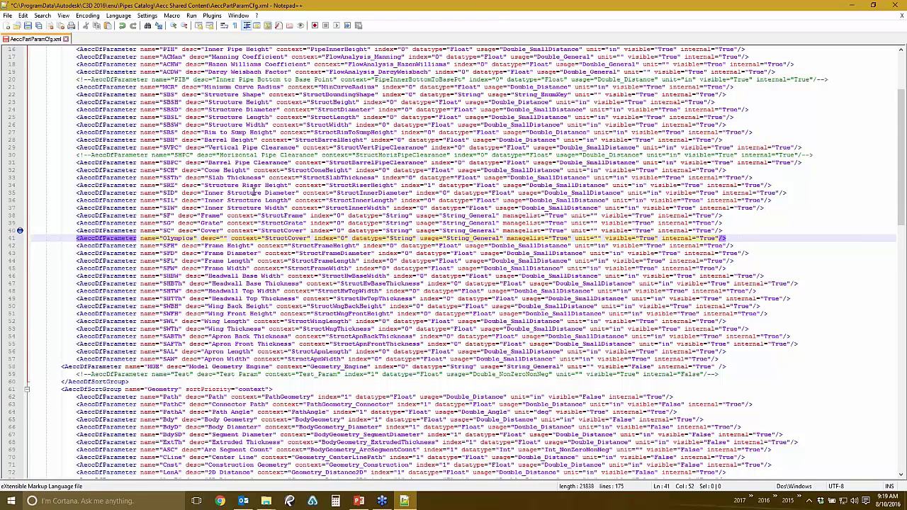
{"action": "type", "text": "Ol"}
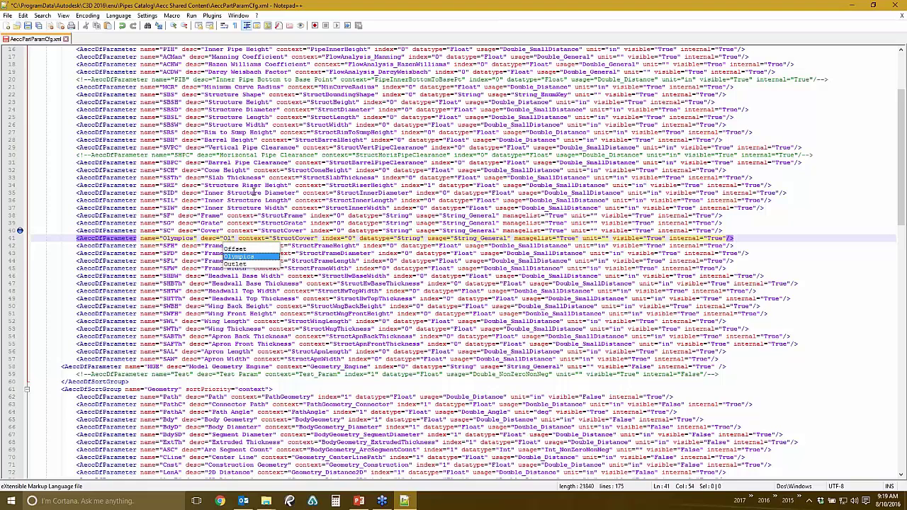
{"action": "type", "text": "ympic"}
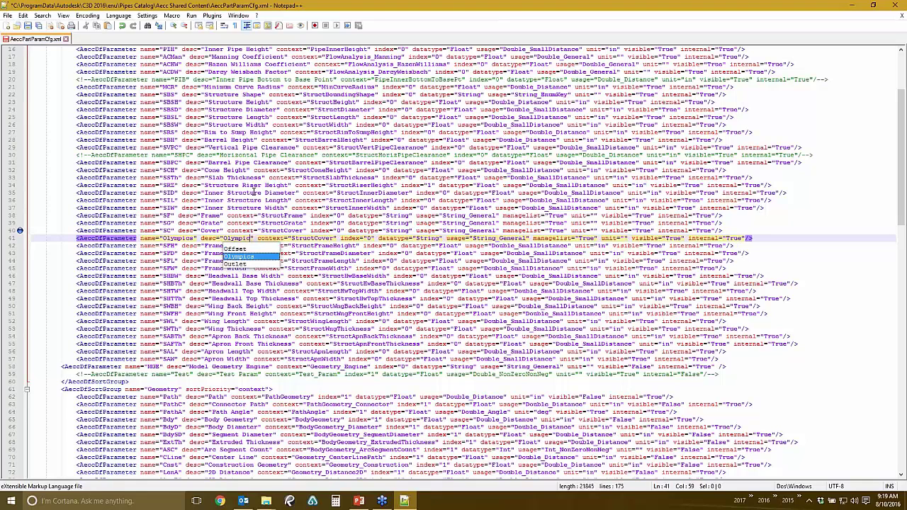
{"action": "type", "text": " Ma"}
{"action": "type", "text": "dal "}
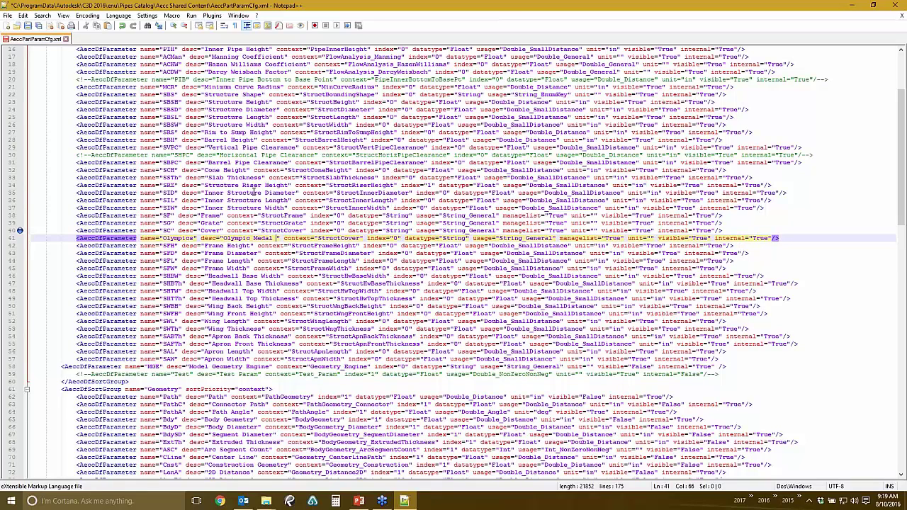
{"action": "type", "text": "Type"}
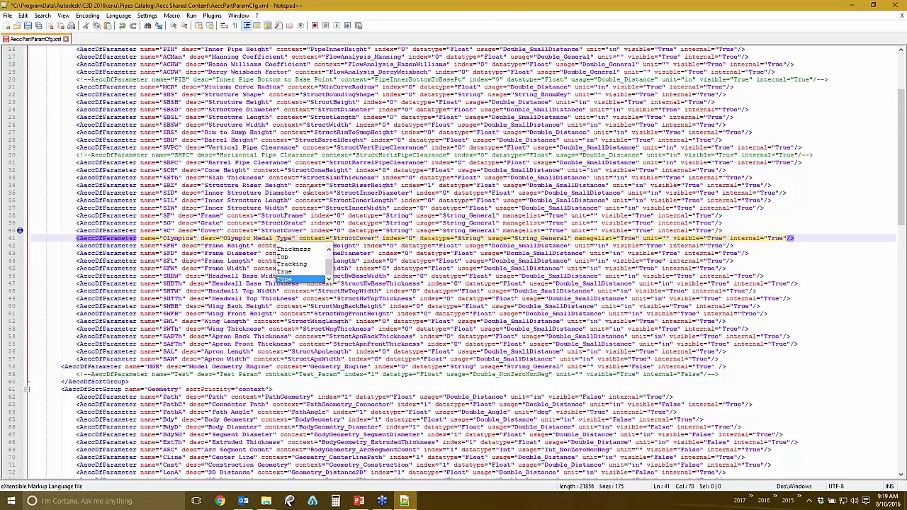
- Replace the context attribute of the Olympics parameter with "MedalType"
{"action": "left_click", "coordinate": [378, 237]}
{"action": "key", "text": "BackSpace"}
{"action": "key", "text": "BackSpace"}
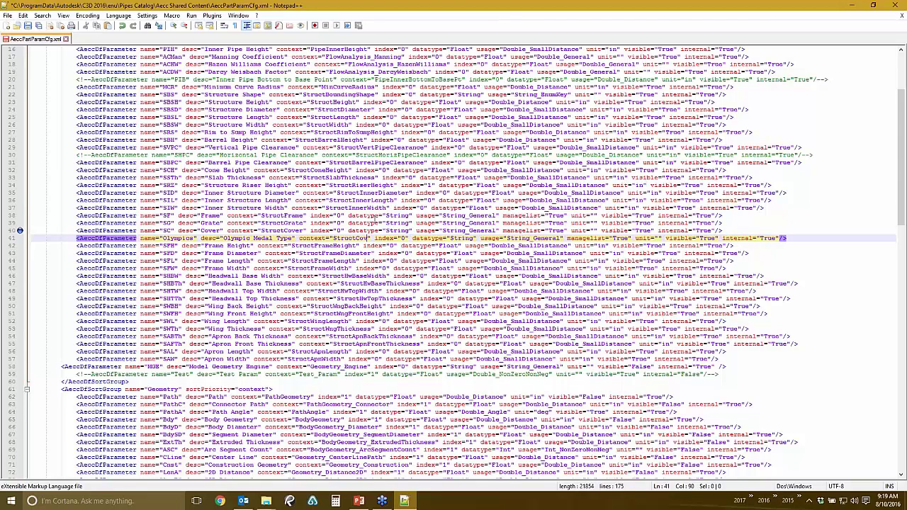
{"action": "key", "text": "BackSpace"}
{"action": "key", "text": "BackSpace"}
{"action": "key", "text": "BackSpace"}
{"action": "key", "text": "BackSpace"}
{"action": "key", "text": "BackSpace"}
{"action": "key", "text": "BackSpace"}
{"action": "key", "text": "BackSpace"}
{"action": "key", "text": "BackSpace"}
{"action": "key", "text": "BackSpace"}
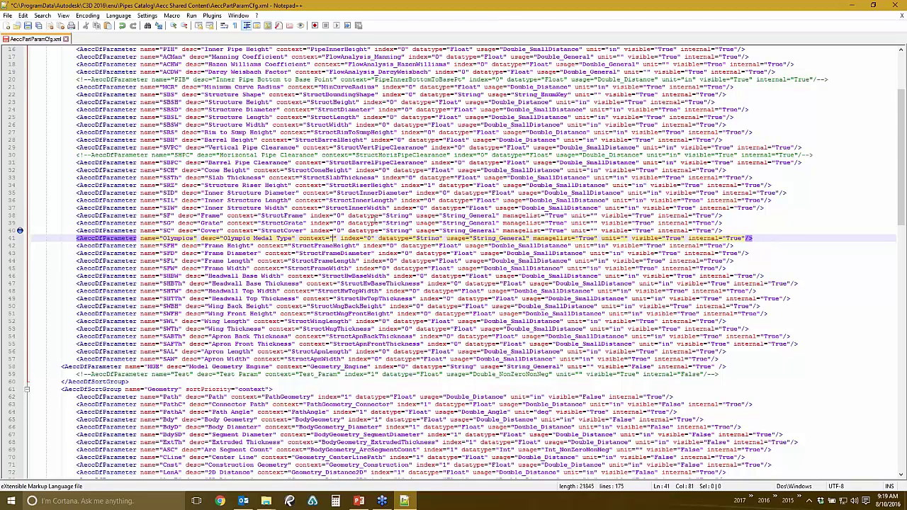
{"action": "type", "text": "MedalTy"}
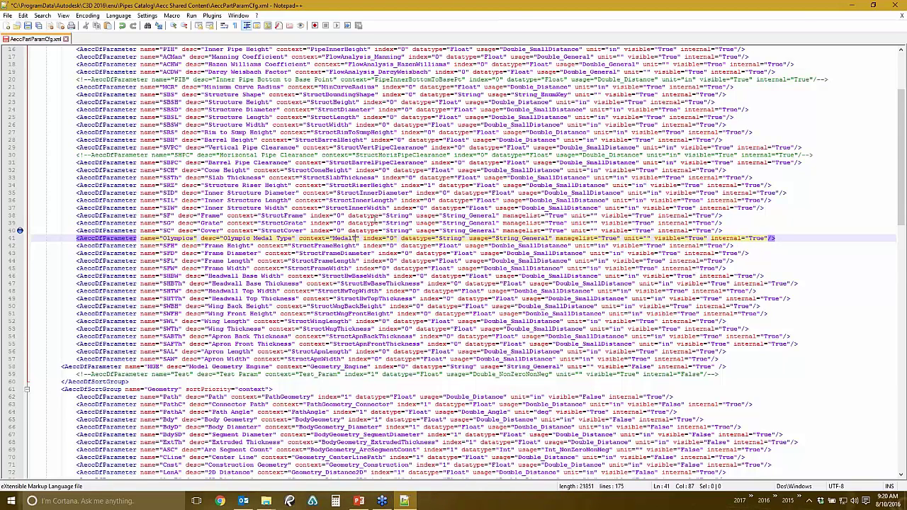
{"action": "type", "text": "pe"}
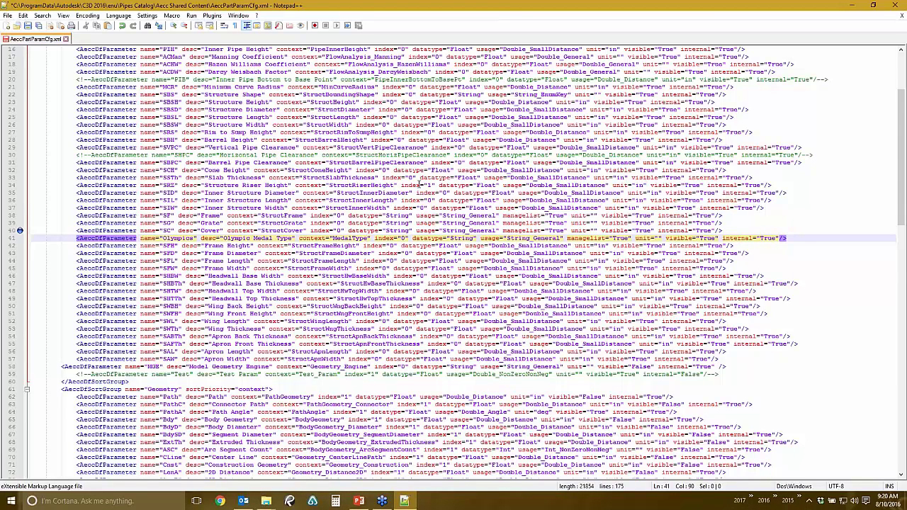
- Copy the quoted "MedalType" context value onto a new line below StructCover in the Struct_Junction part type
{"action": "left_click_drag", "start_coordinate": [369, 238], "coordinate": [331, 239]}
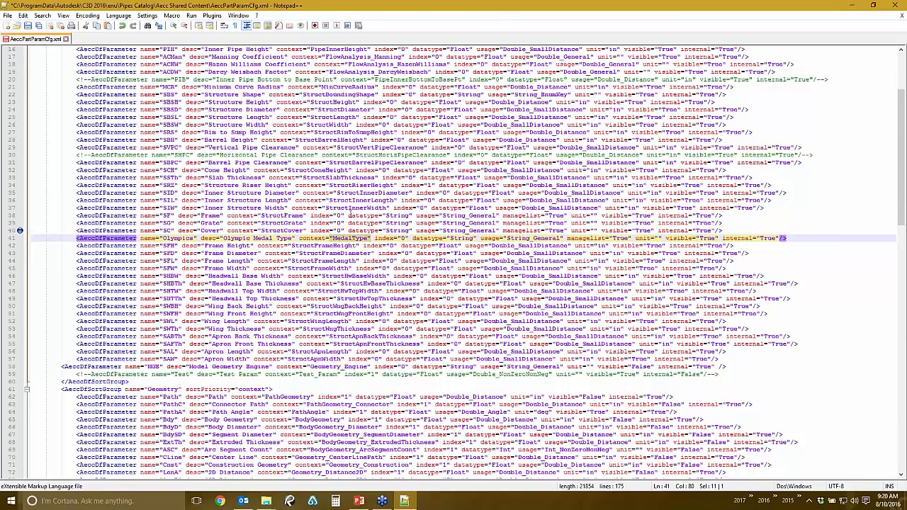
{"action": "left_click", "coordinate": [324, 245]}
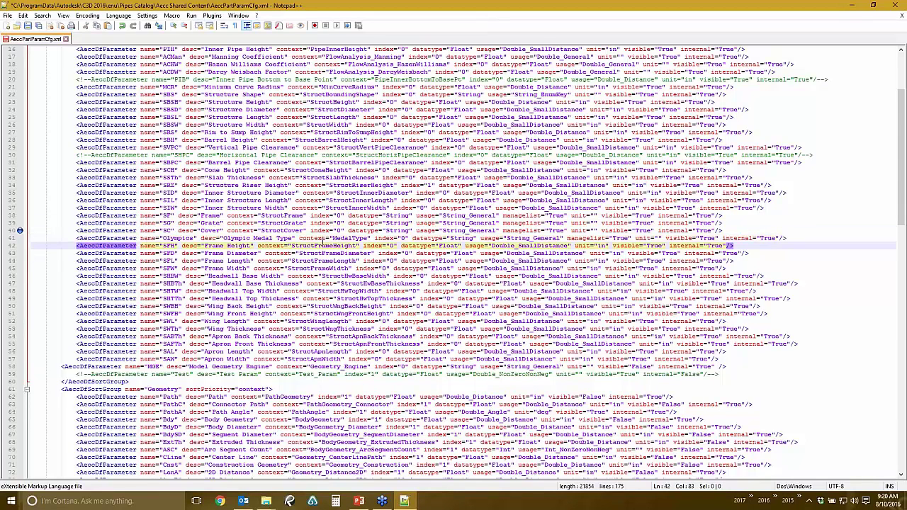
{"action": "left_click", "coordinate": [327, 239]}
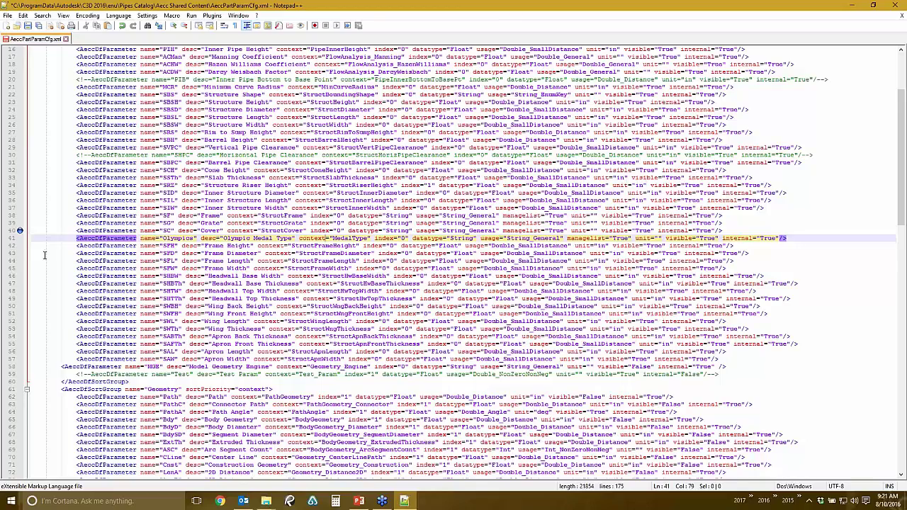
{"action": "scroll", "coordinate": [97, 202], "scroll_direction": "down", "scroll_amount": 10}
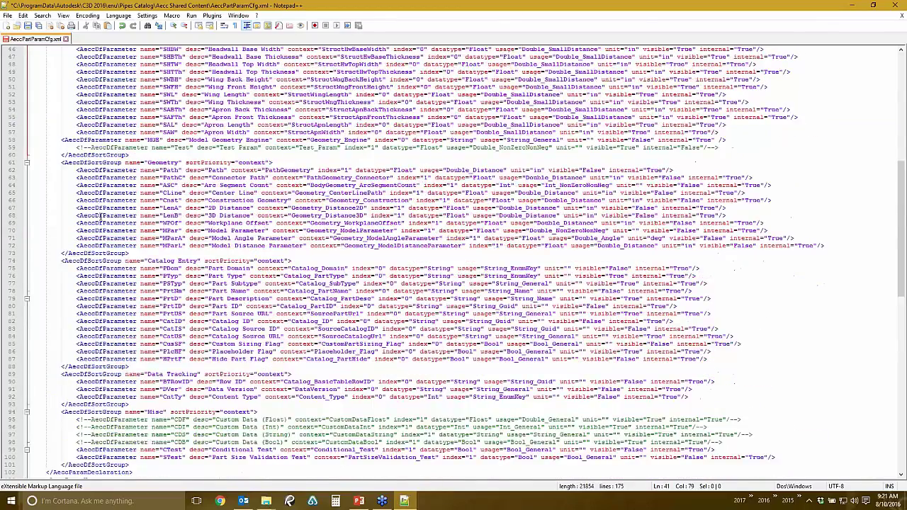
{"action": "scroll", "coordinate": [327, 125], "scroll_direction": "up", "scroll_amount": 5}
{"action": "left_click", "coordinate": [97, 140]}
{"action": "scroll", "coordinate": [123, 135], "scroll_direction": "down", "scroll_amount": 12}
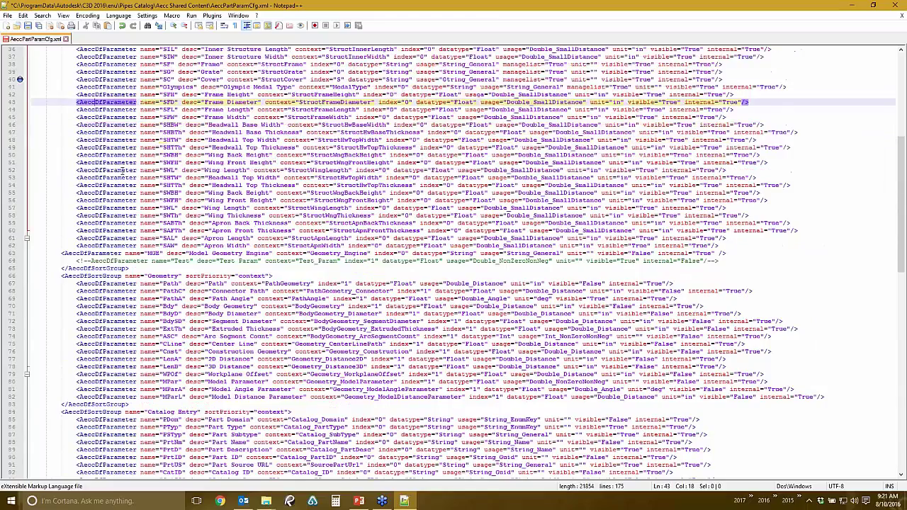
{"action": "scroll", "coordinate": [122, 188], "scroll_direction": "down", "scroll_amount": 15}
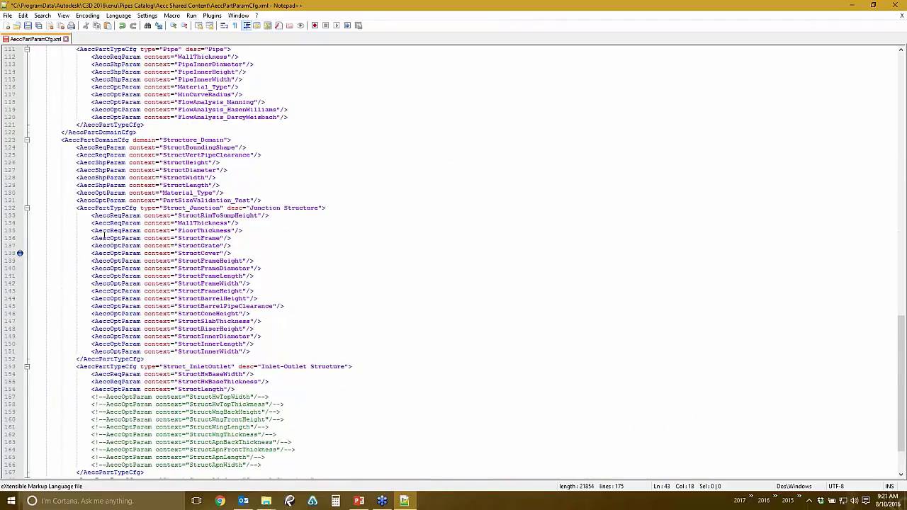
{"action": "left_click", "coordinate": [53, 253]}
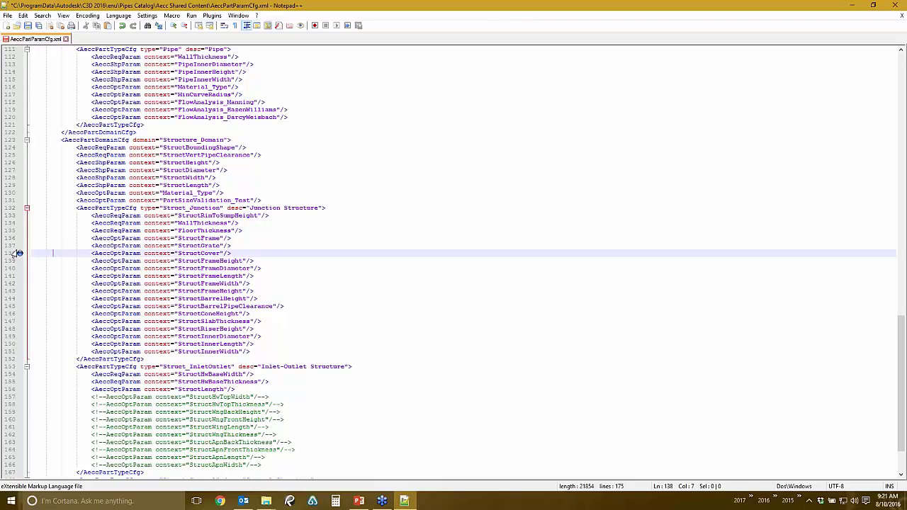
{"action": "left_click", "coordinate": [290, 255]}
{"action": "key", "text": "Return"}
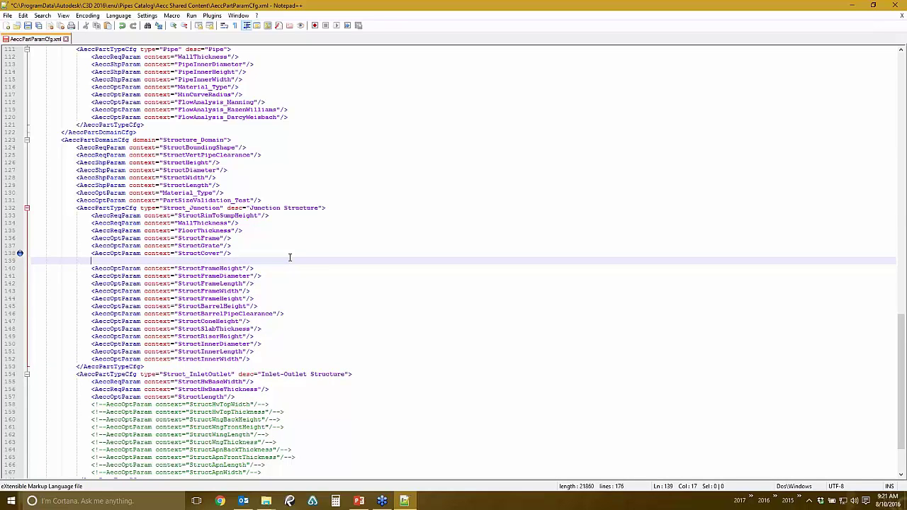
{"action": "type", "text": "\"MedalType\""}
- Complete the MedalType line as an optional parameter by copying the "<AeccOptParam context=" opening and "/>" ending from the StructCover line
{"action": "left_click_drag", "start_coordinate": [174, 255], "coordinate": [90, 253]}
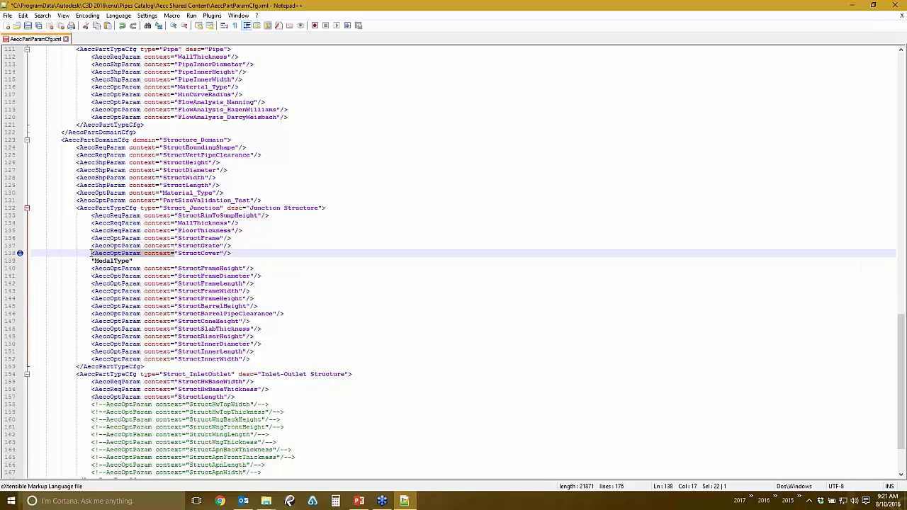
{"action": "key", "text": "ctrl+c"}
{"action": "left_click", "coordinate": [91, 261]}
{"action": "key", "text": "ctrl+v"}
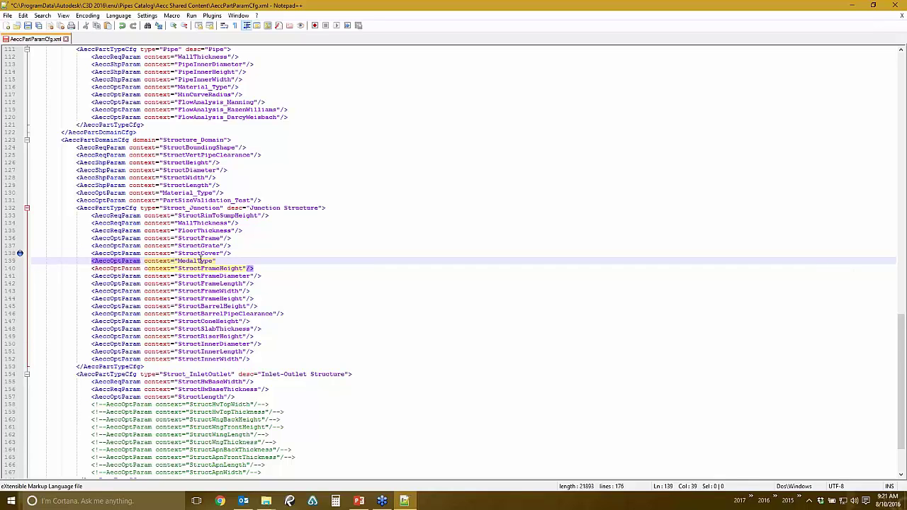
{"action": "left_click_drag", "start_coordinate": [224, 253], "coordinate": [231, 253]}
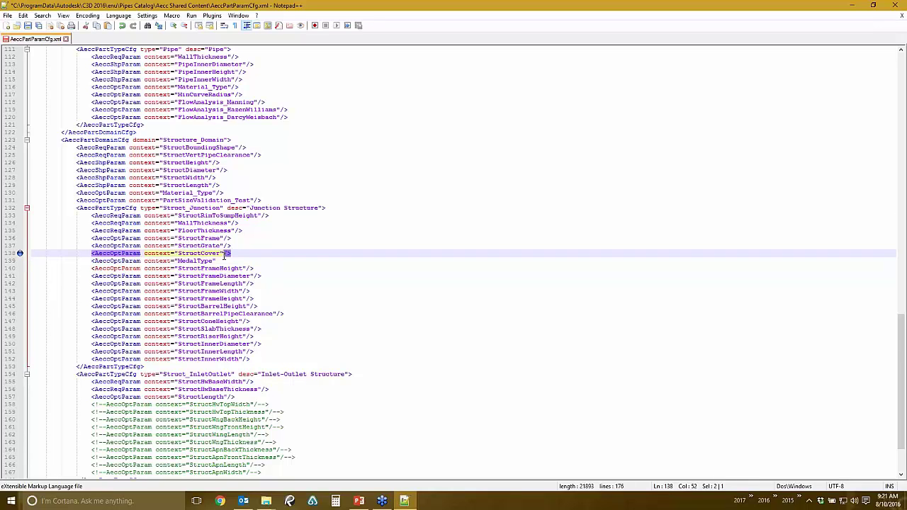
{"action": "key", "text": "ctrl+c"}
{"action": "left_click", "coordinate": [217, 261]}
{"action": "key", "text": "ctrl+v"}
- Save AeccPartParamCfg.xml and close the text editor
{"action": "left_click", "coordinate": [280, 277]}
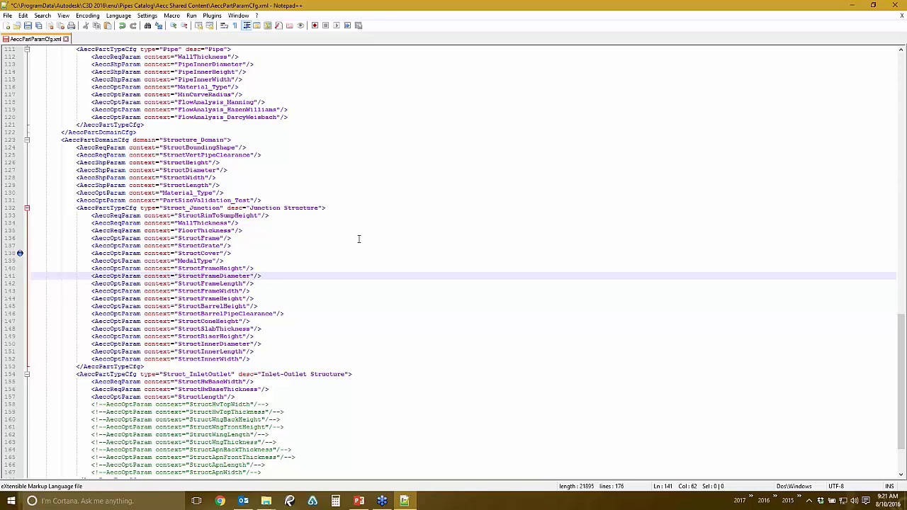
{"action": "key", "text": "ctrl+s"}
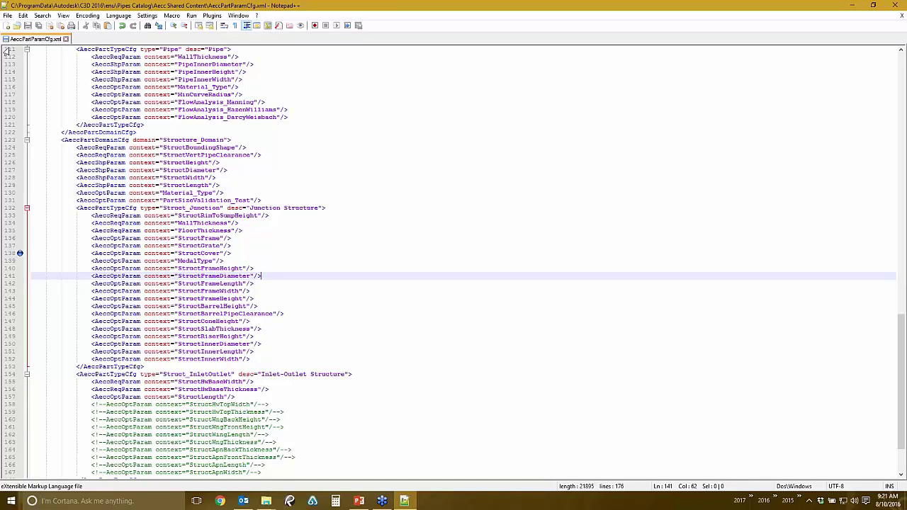
{"action": "left_click", "coordinate": [897, 7]}
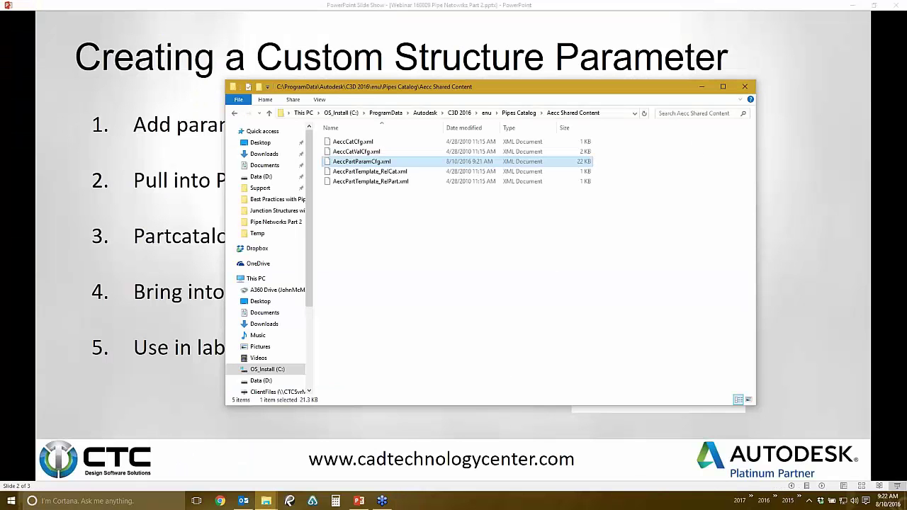
- Launch Civil 3D 2016 Imperial and start a new drawing from the _AutoCAD Civil 3D (Imperial) NCS.dwt template
{"action": "left_click", "coordinate": [776, 498]}
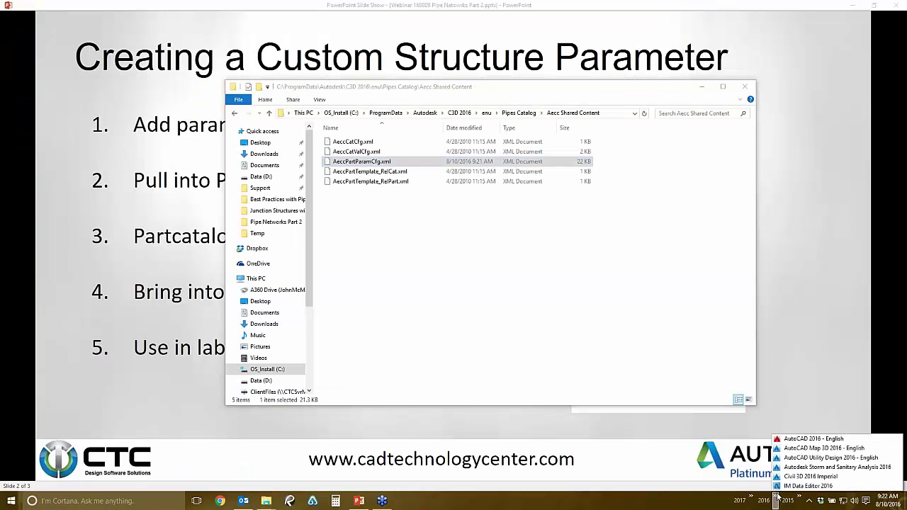
{"action": "left_click", "coordinate": [810, 476]}
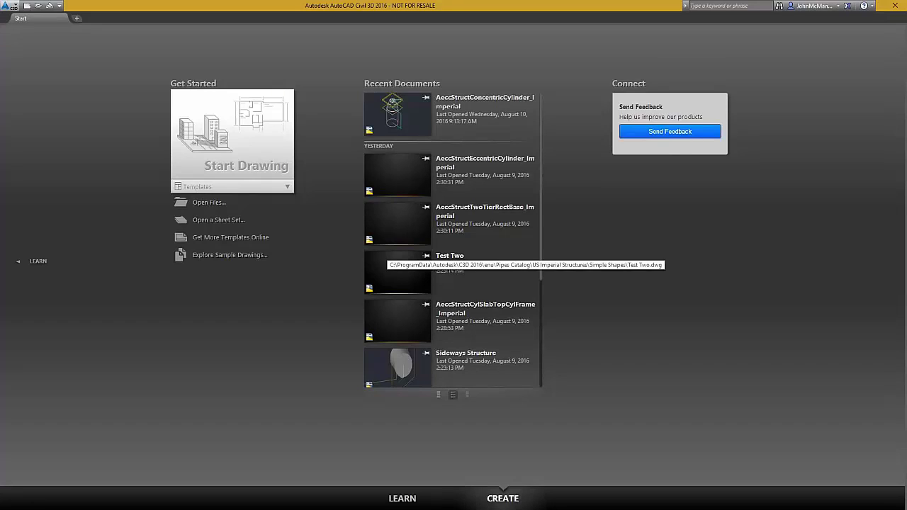
{"action": "left_click", "coordinate": [280, 139]}
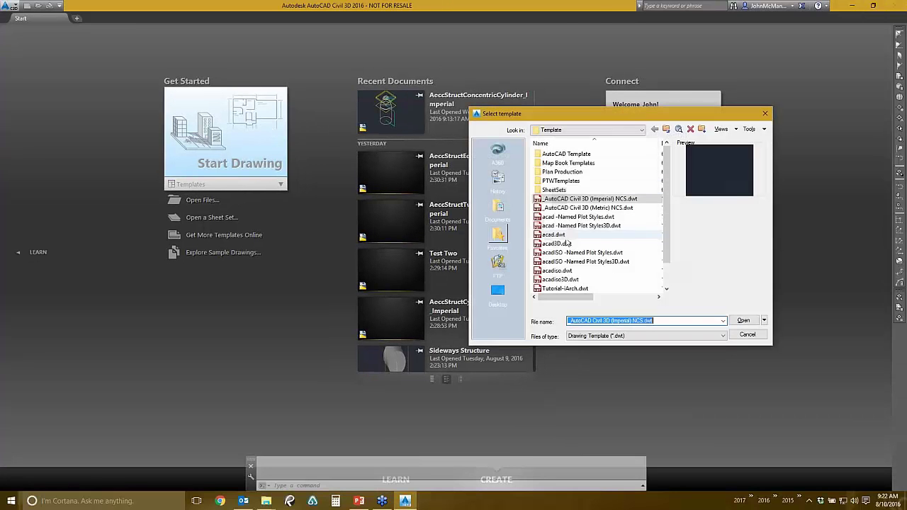
{"action": "left_click", "coordinate": [733, 321]}
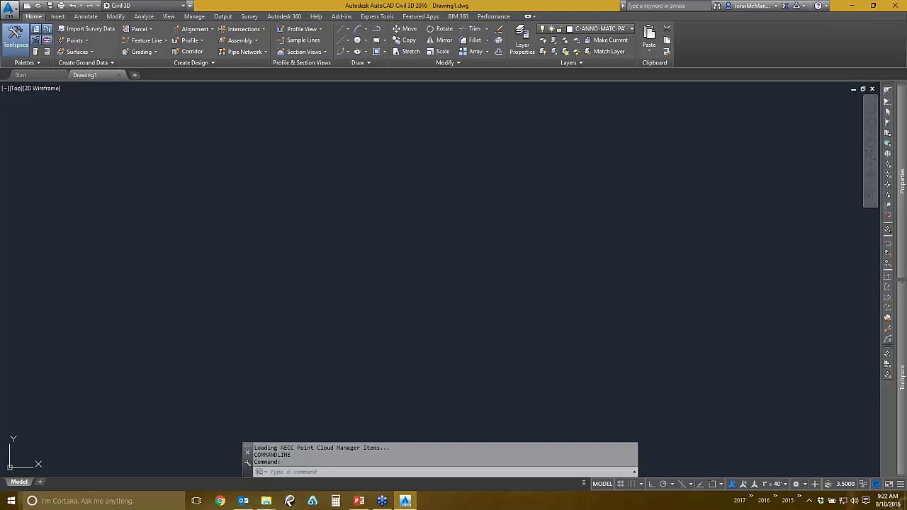
- Open the Concentric Cylindrical Structure from Junction Structures with Frames for modification in Part Builder
{"action": "left_click", "coordinate": [202, 64]}
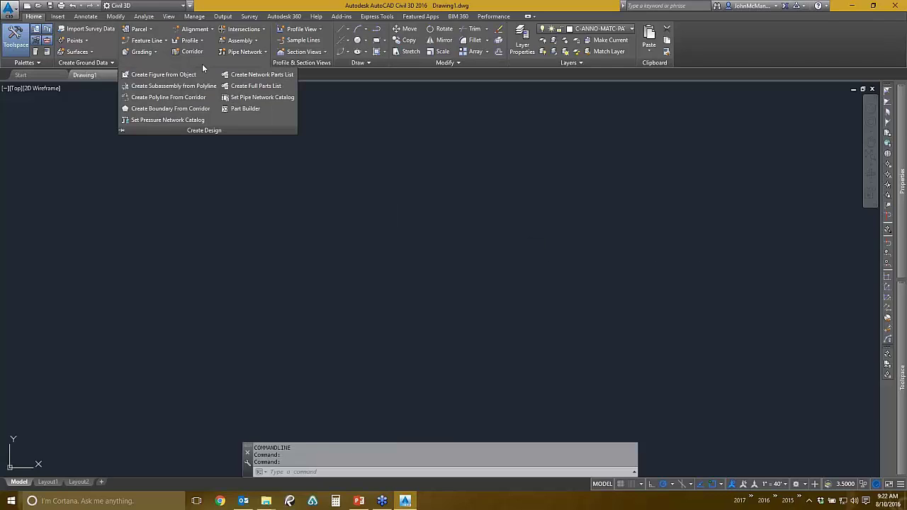
{"action": "left_click", "coordinate": [242, 111]}
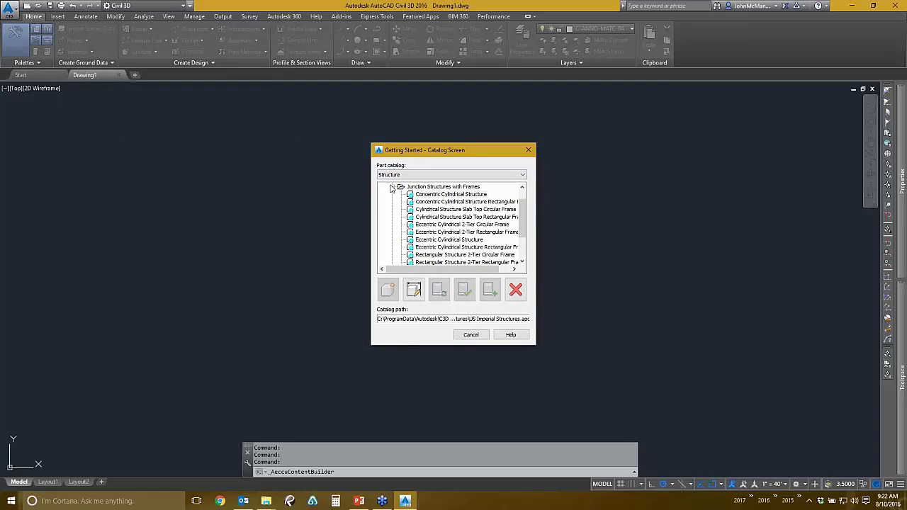
{"action": "scroll", "coordinate": [391, 187], "scroll_direction": "up", "scroll_amount": 1}
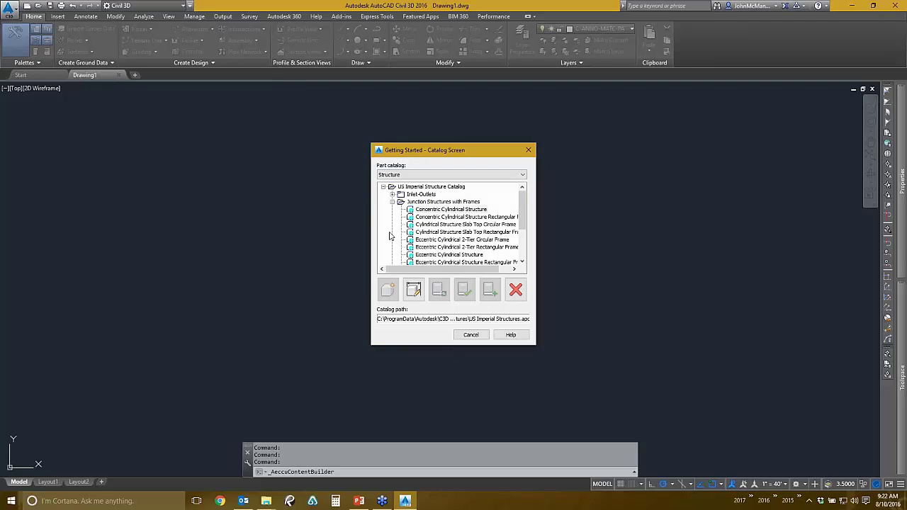
{"action": "left_click", "coordinate": [436, 210]}
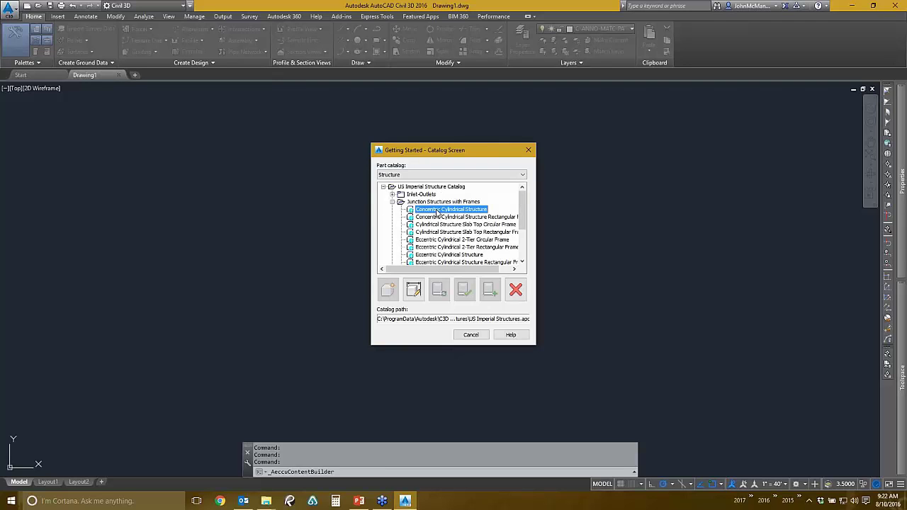
{"action": "left_click", "coordinate": [413, 290]}
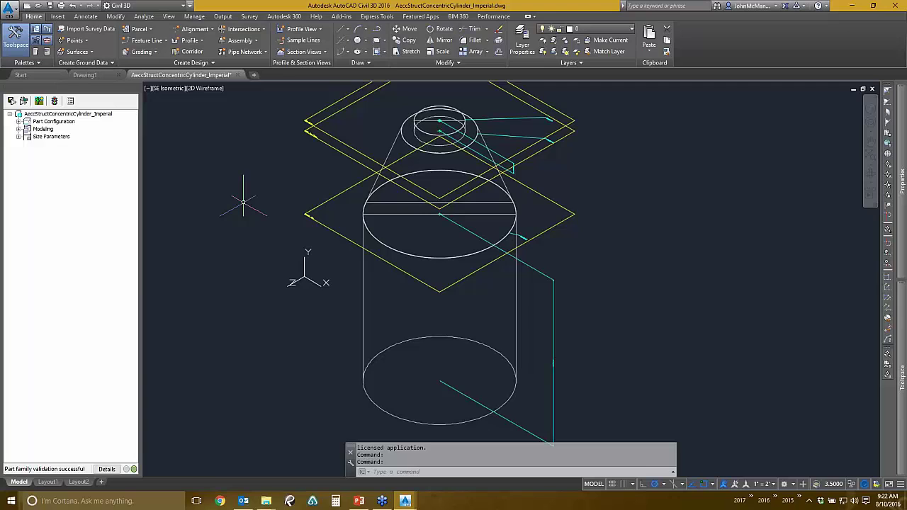
{"action": "scroll", "coordinate": [243, 203], "scroll_direction": "down", "scroll_amount": 4}
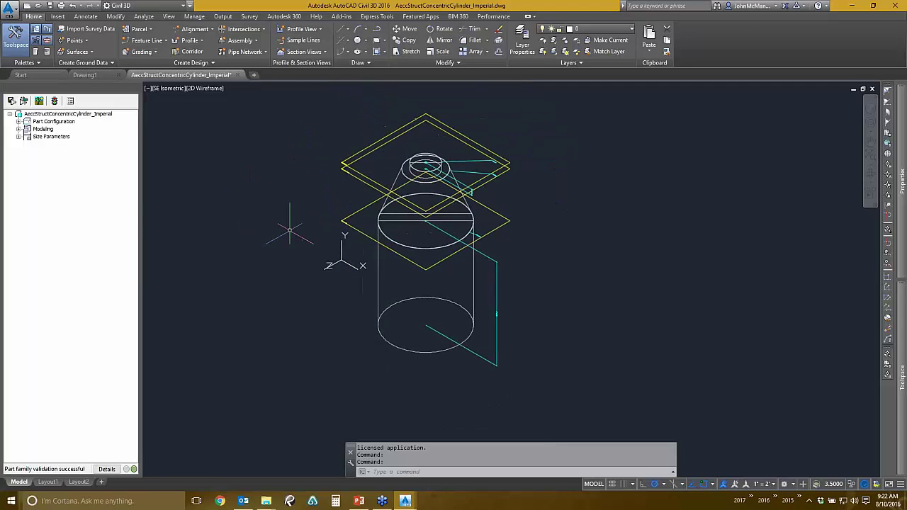
- Add the Olympic Medal Type parameter to the part's size parameter configuration
{"action": "left_click", "coordinate": [41, 138]}
{"action": "left_click", "coordinate": [48, 138]}
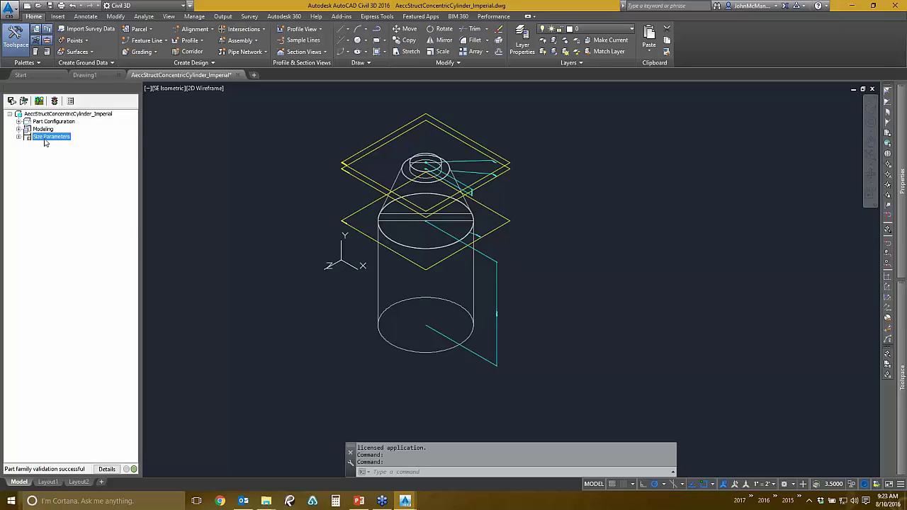
{"action": "right_click", "coordinate": [45, 143]}
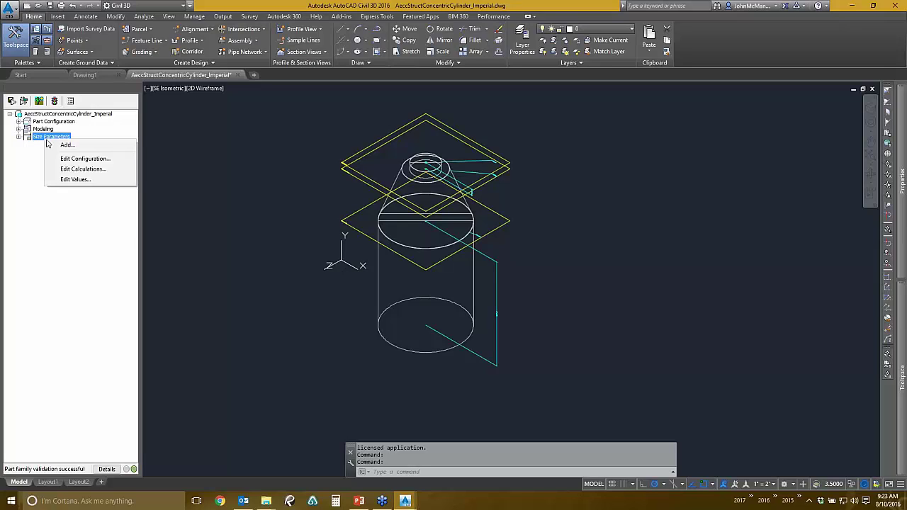
{"action": "left_click", "coordinate": [76, 158]}
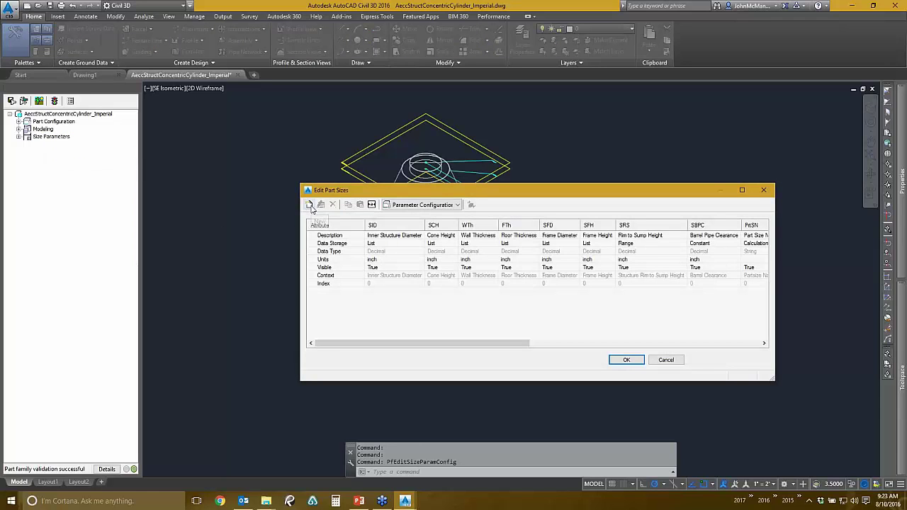
{"action": "left_click", "coordinate": [422, 205]}
{"action": "left_click", "coordinate": [422, 205]}
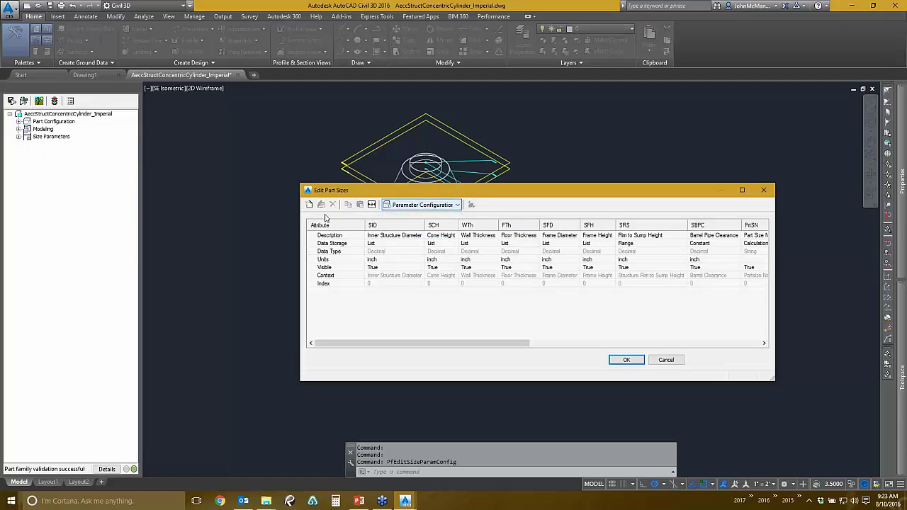
{"action": "left_click", "coordinate": [311, 204]}
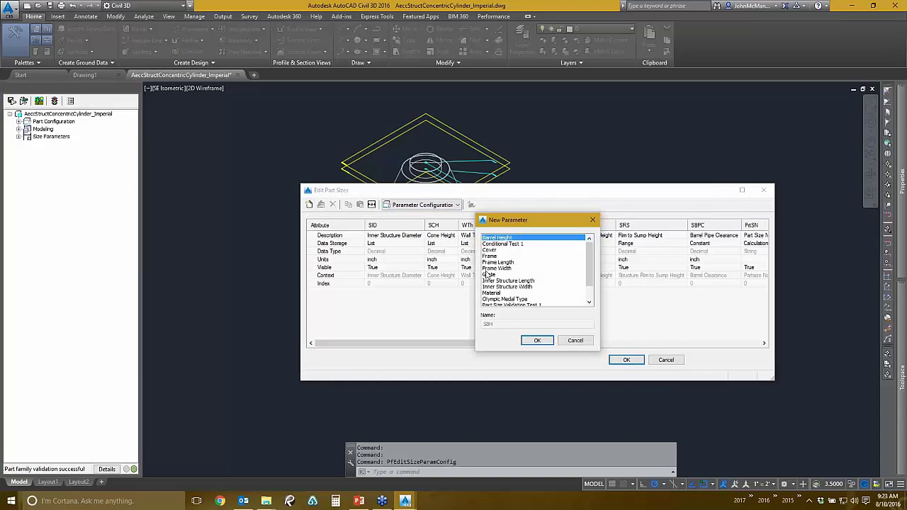
{"action": "left_click", "coordinate": [506, 299]}
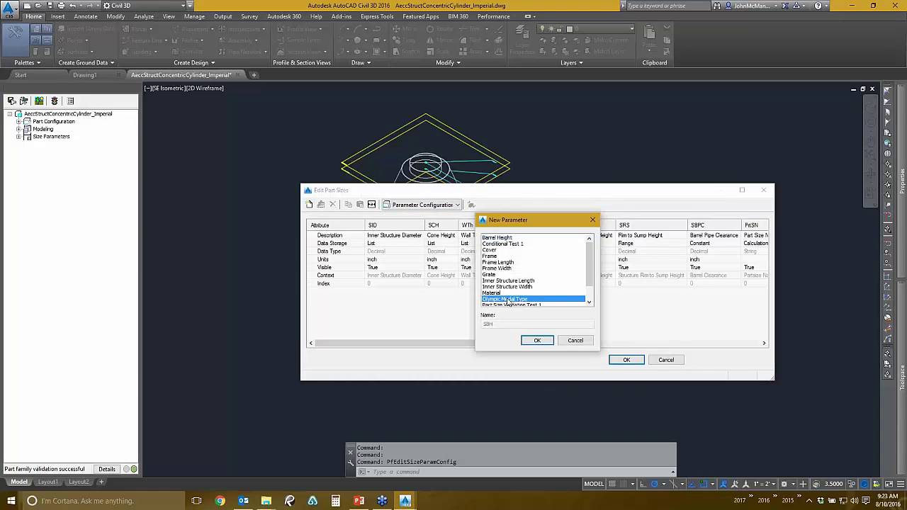
{"action": "scroll", "coordinate": [536, 293], "scroll_direction": "down", "scroll_amount": 1}
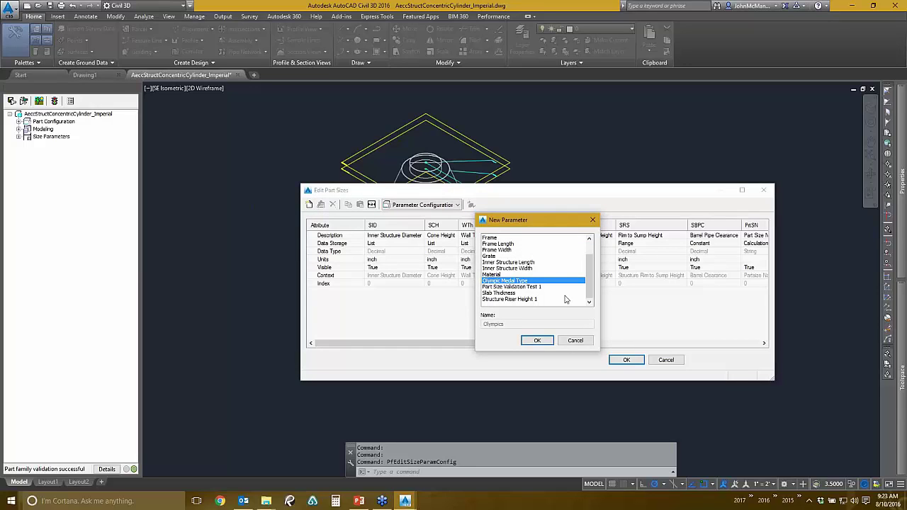
{"action": "left_click", "coordinate": [537, 341]}
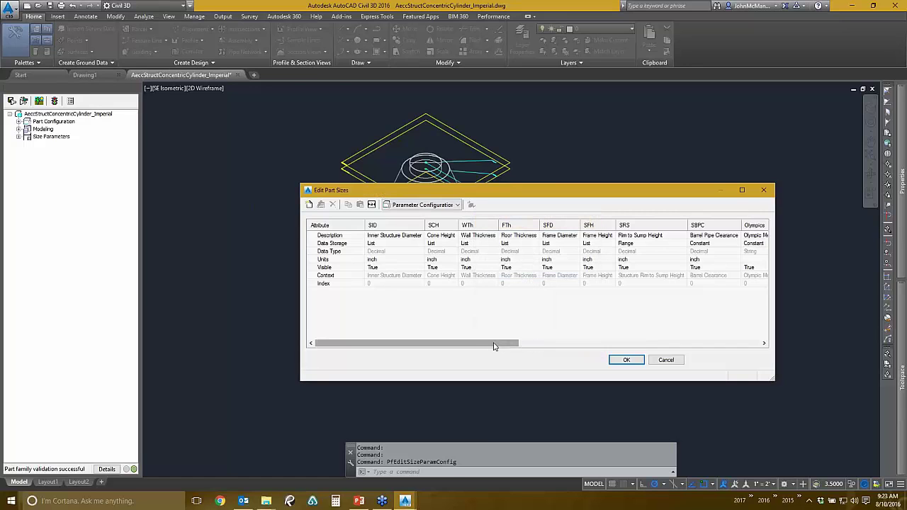
- Set the data storage of the Olympic Medal Type parameter to List
{"action": "left_click_drag", "start_coordinate": [498, 345], "coordinate": [559, 344]}
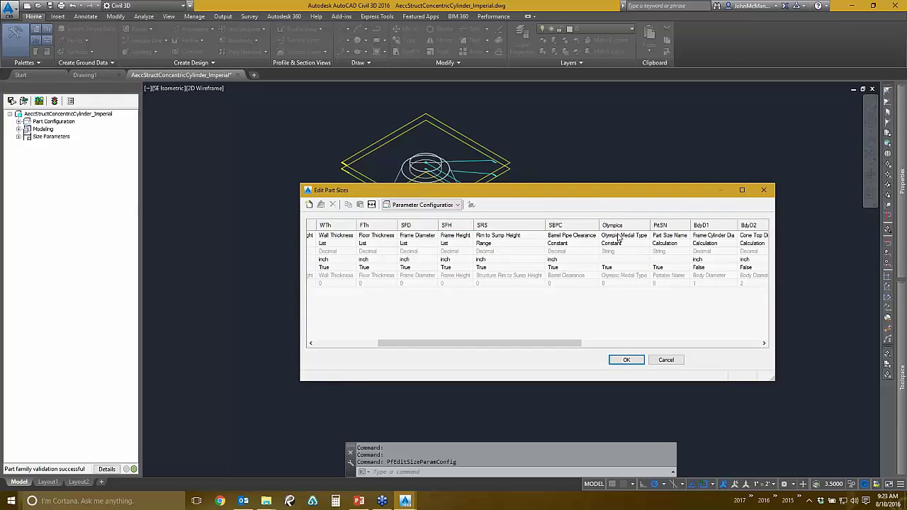
{"action": "left_click", "coordinate": [616, 236]}
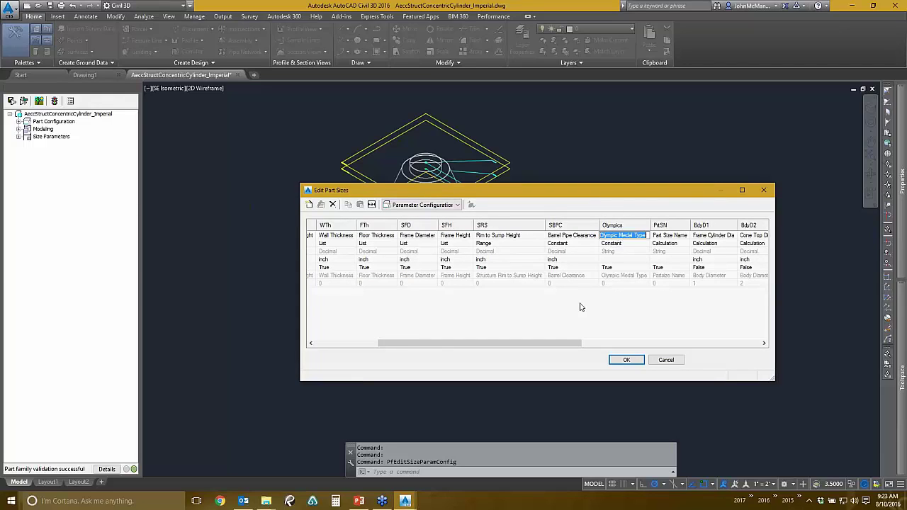
{"action": "left_click", "coordinate": [617, 229]}
{"action": "left_click", "coordinate": [622, 244]}
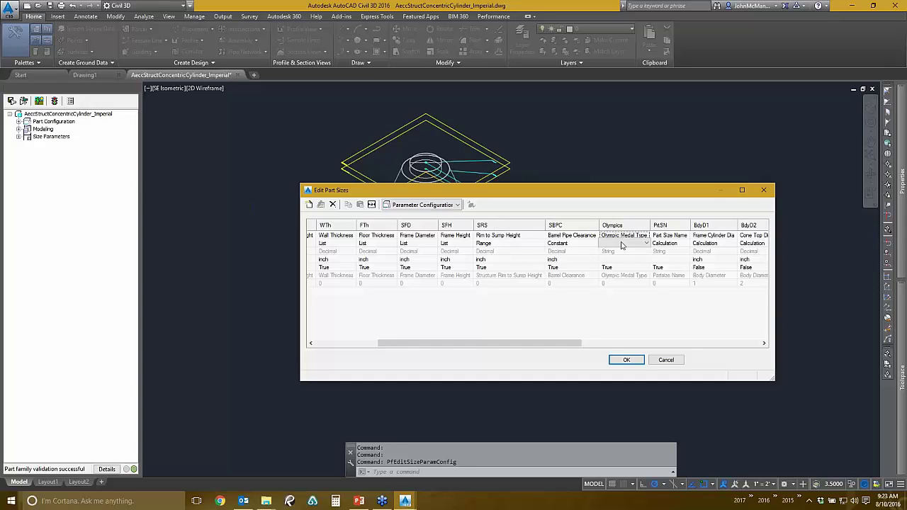
{"action": "left_click", "coordinate": [622, 243]}
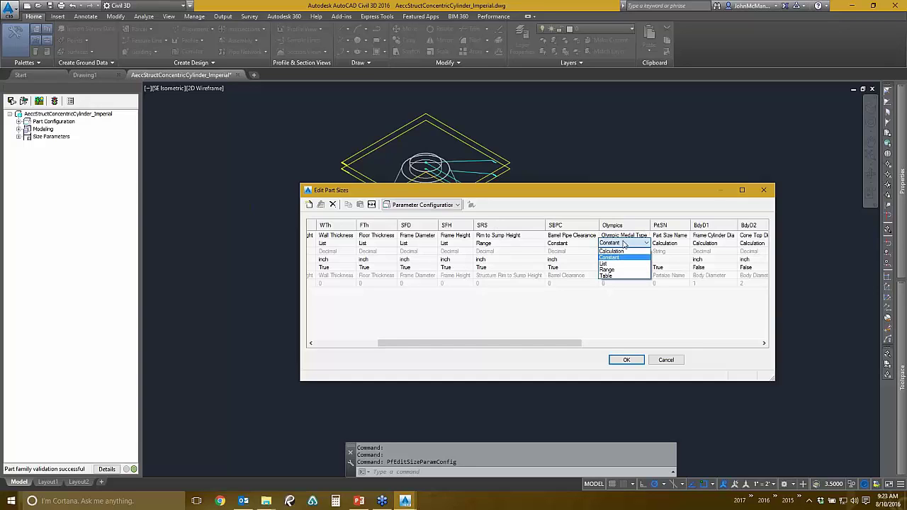
{"action": "left_click", "coordinate": [614, 263]}
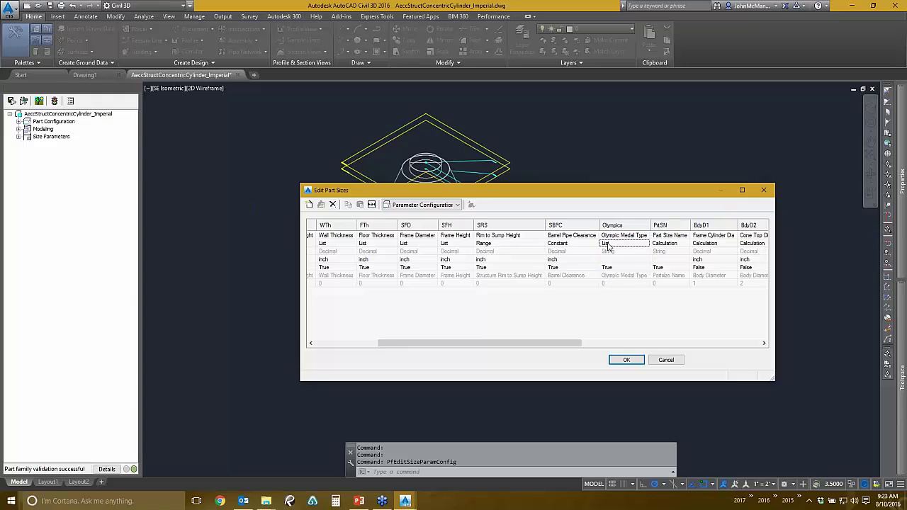
- In the part size values, replace the Olympic Medal Type list's undefined entry with Gold
{"action": "left_click", "coordinate": [406, 204]}
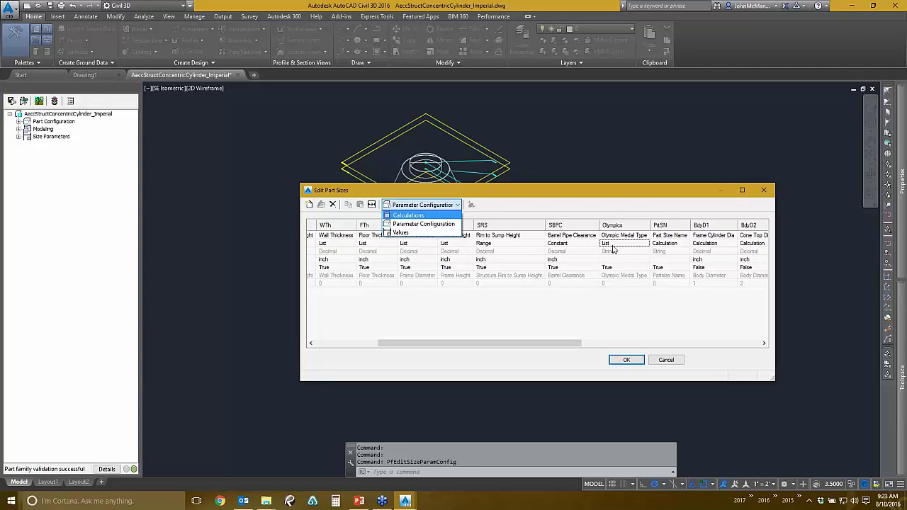
{"action": "left_click", "coordinate": [404, 233]}
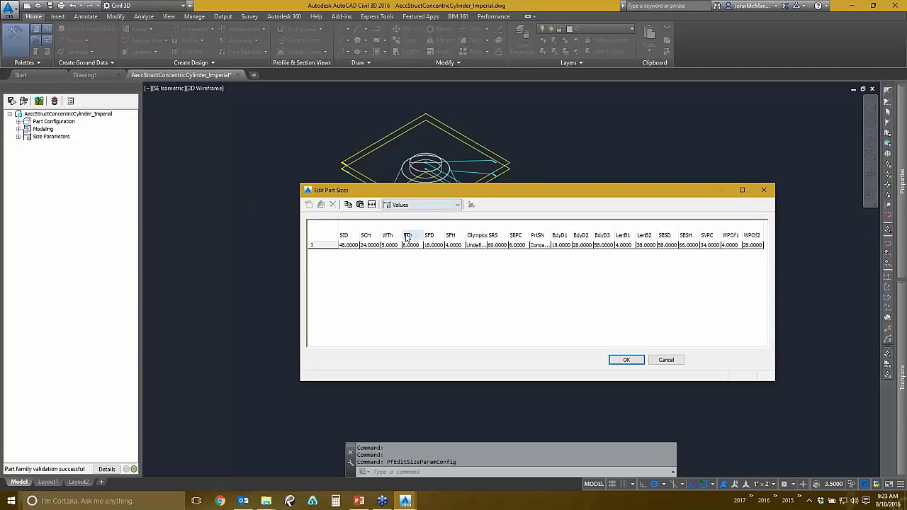
{"action": "left_click", "coordinate": [478, 245]}
{"action": "left_click", "coordinate": [320, 204]}
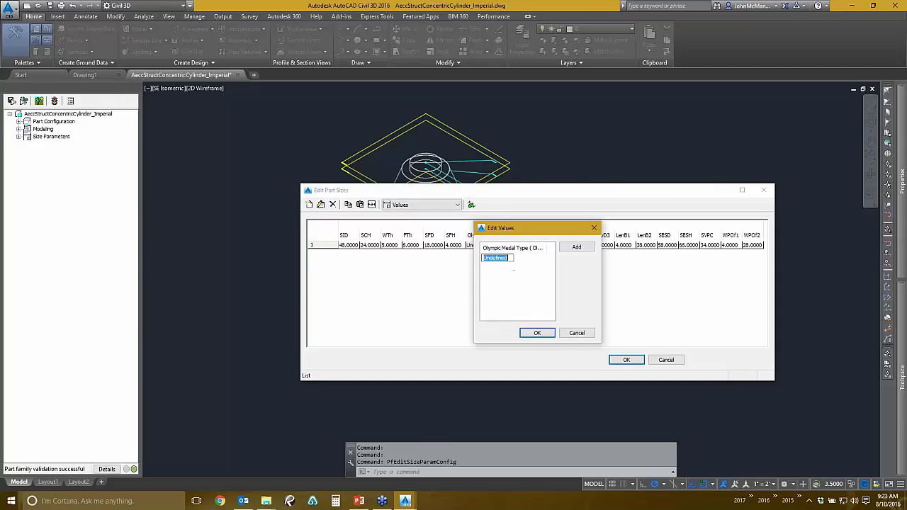
{"action": "type", "text": "Gold"}
- Add Silver and Bronze to the Olympic Medal Type value list and accept the part size edits
{"action": "left_click", "coordinate": [576, 247]}
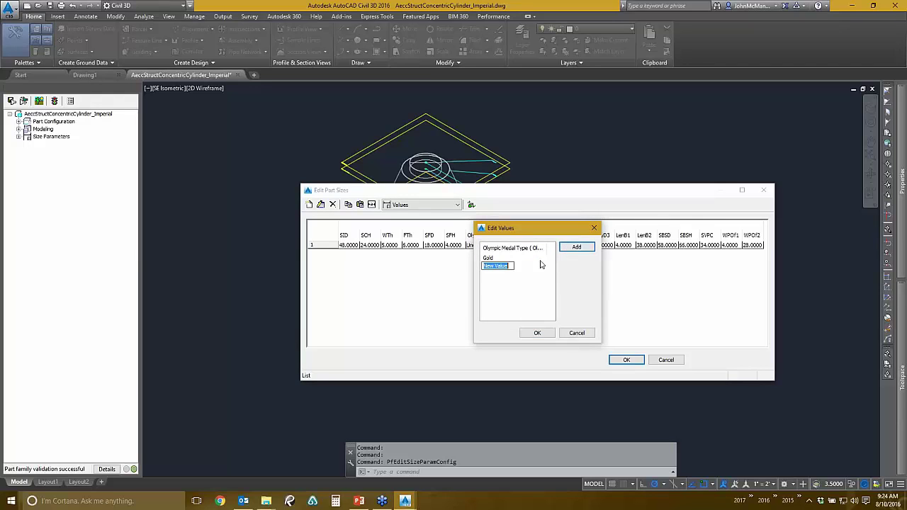
{"action": "left_click", "coordinate": [574, 247]}
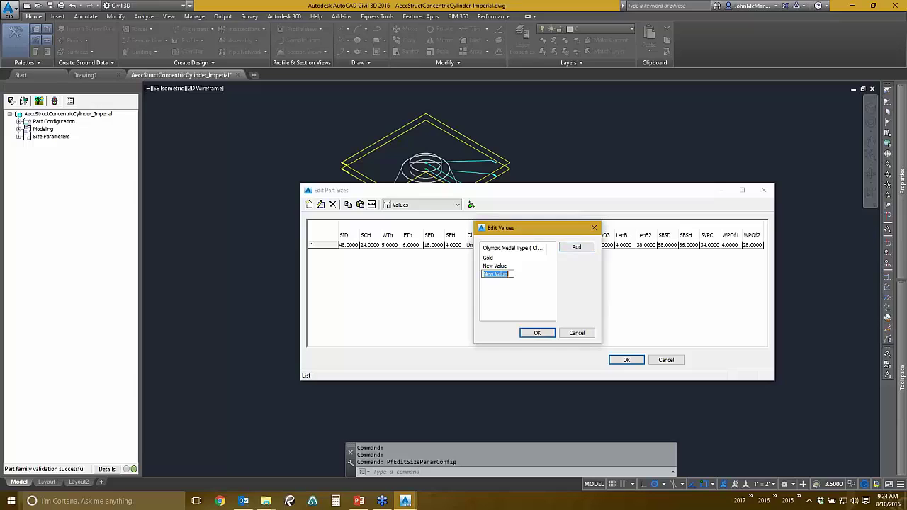
{"action": "left_click", "coordinate": [498, 267]}
{"action": "type", "text": "Silver"}
{"action": "left_click", "coordinate": [503, 275]}
{"action": "type", "text": "Bronze"}
{"action": "key", "text": "Return"}
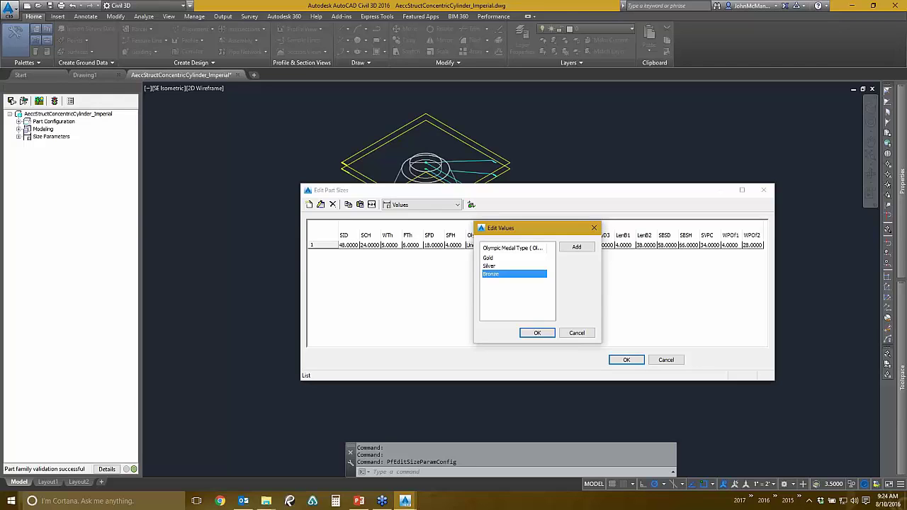
{"action": "left_click", "coordinate": [539, 333]}
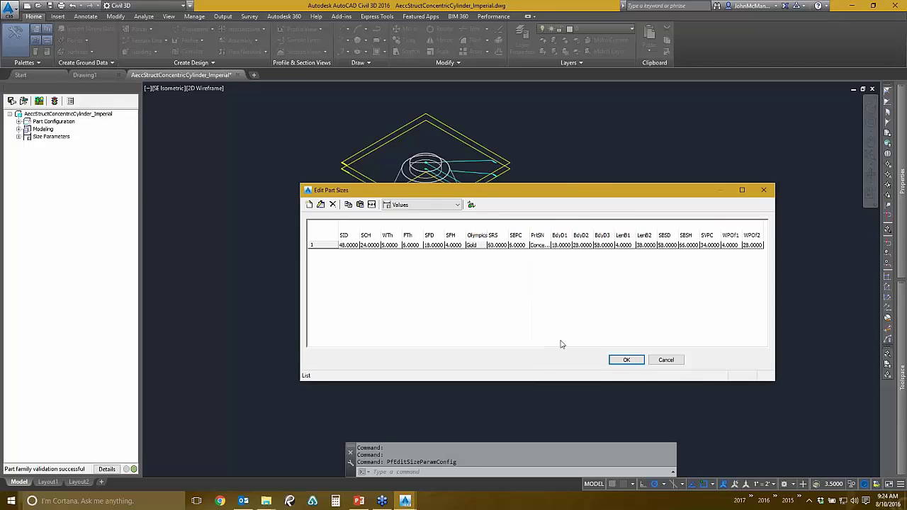
{"action": "left_click", "coordinate": [627, 359]}
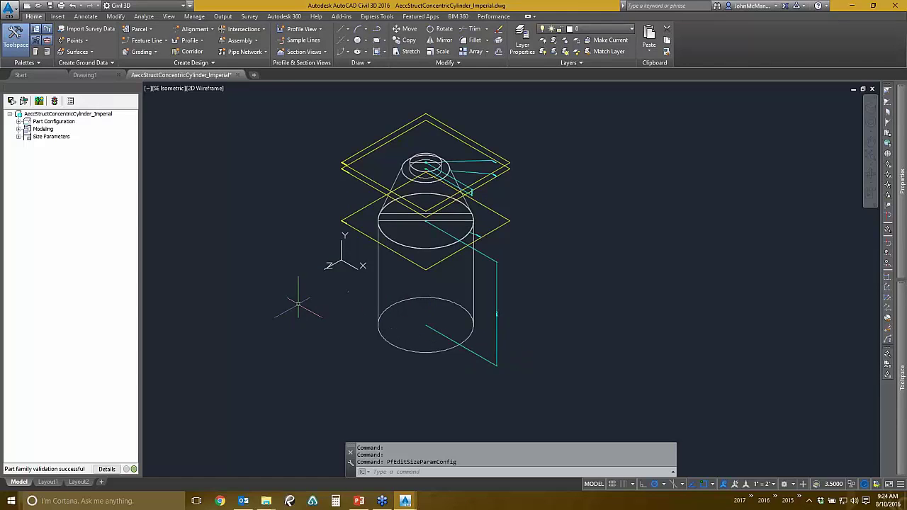
- Review the size parameter configuration and the Part Size Name calculation with its available variables, then close the part size editor
{"action": "right_click", "coordinate": [53, 136]}
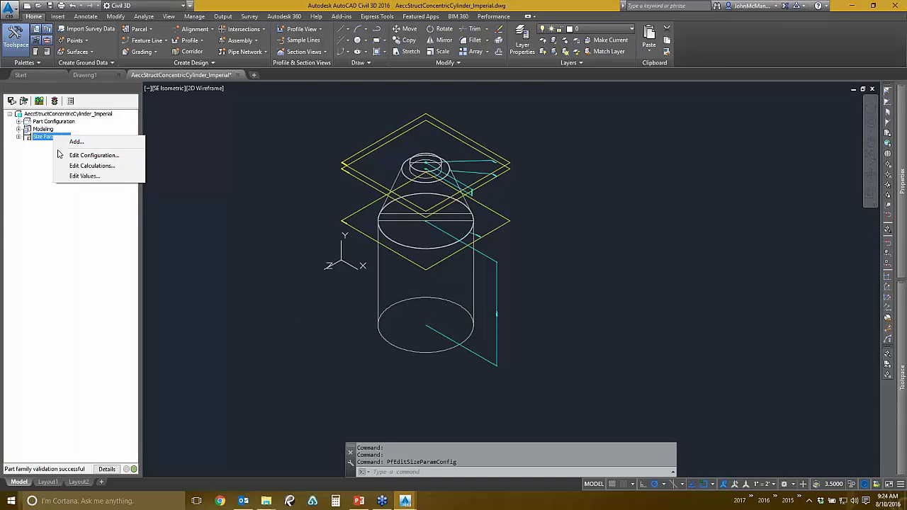
{"action": "left_click", "coordinate": [78, 154]}
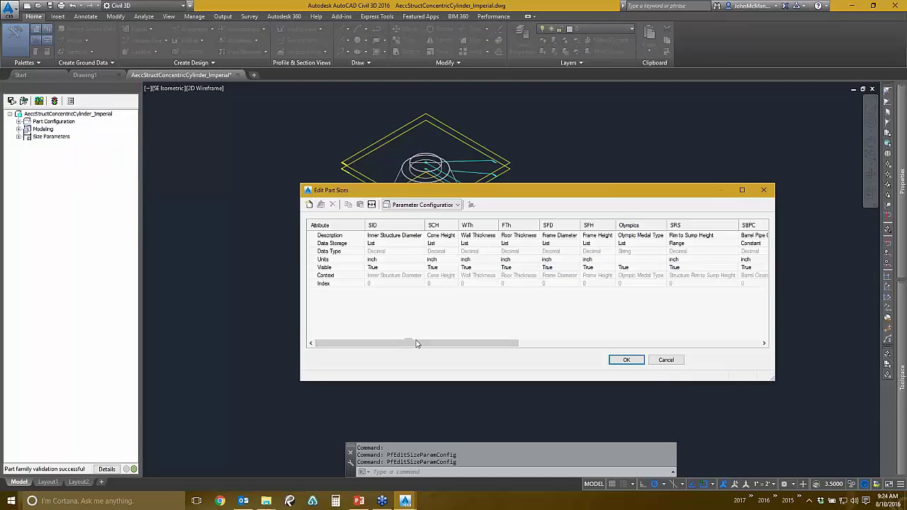
{"action": "left_click_drag", "start_coordinate": [417, 344], "coordinate": [536, 352]}
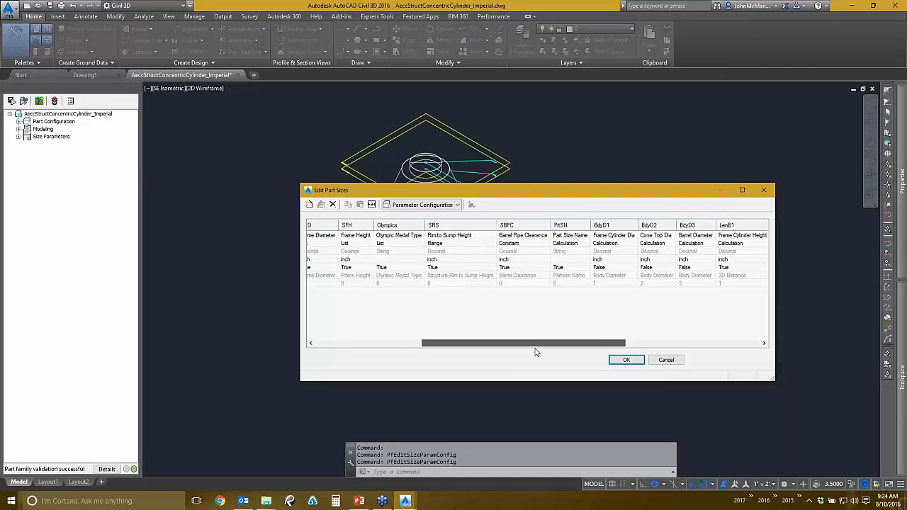
{"action": "left_click", "coordinate": [434, 206]}
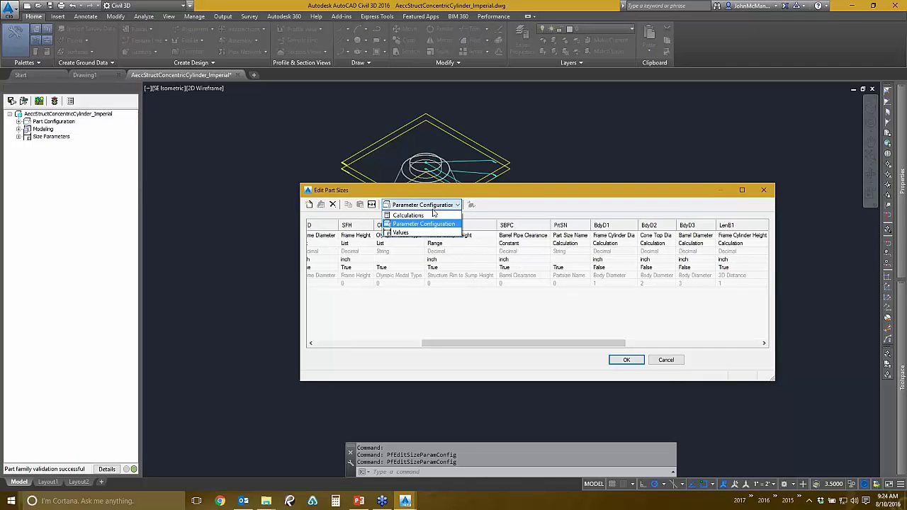
{"action": "left_click", "coordinate": [430, 214]}
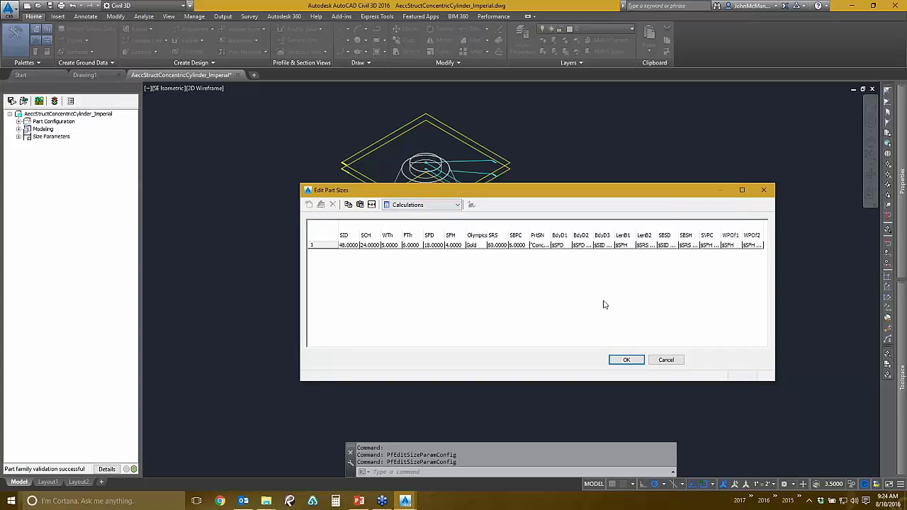
{"action": "double_click", "coordinate": [535, 246]}
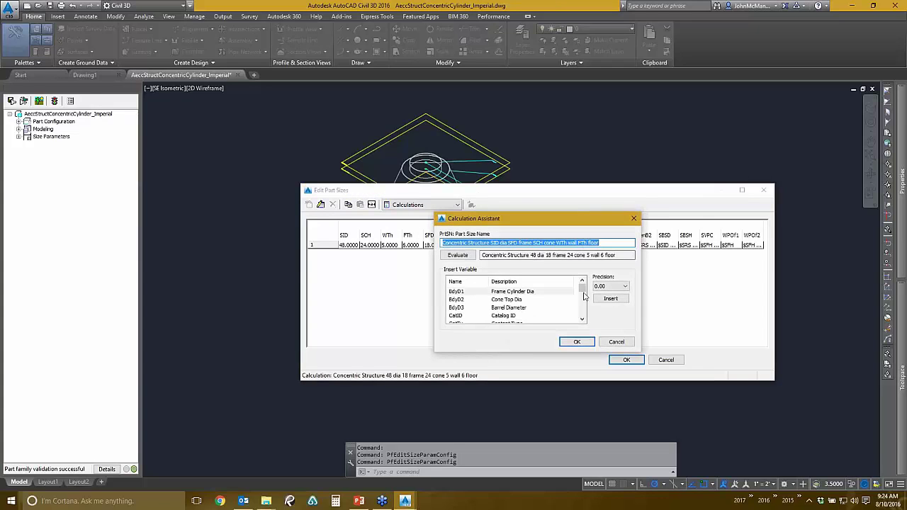
{"action": "mouse_move", "coordinate": [581, 288]}
{"action": "left_mouse_down"}
{"action": "mouse_move", "coordinate": [583, 312]}
{"action": "mouse_move", "coordinate": [581, 286]}
{"action": "left_mouse_up"}
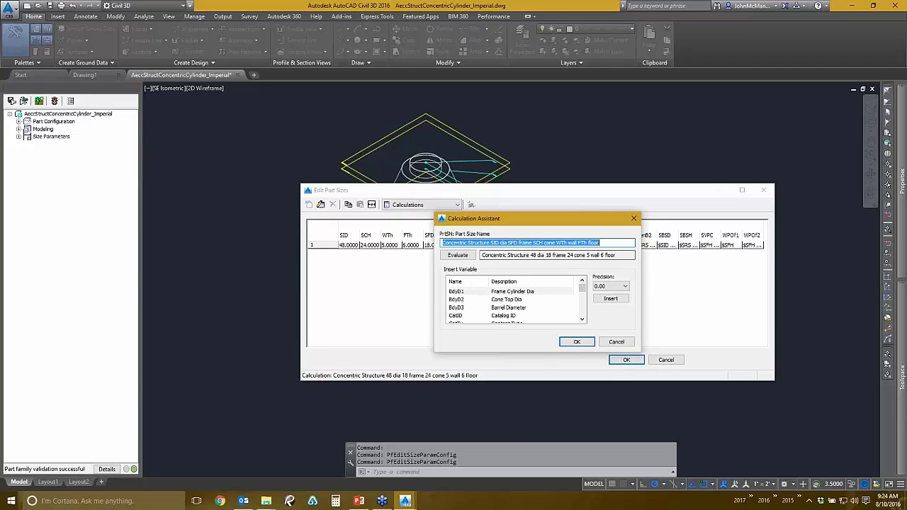
{"action": "left_click", "coordinate": [577, 342]}
{"action": "left_click", "coordinate": [627, 360]}
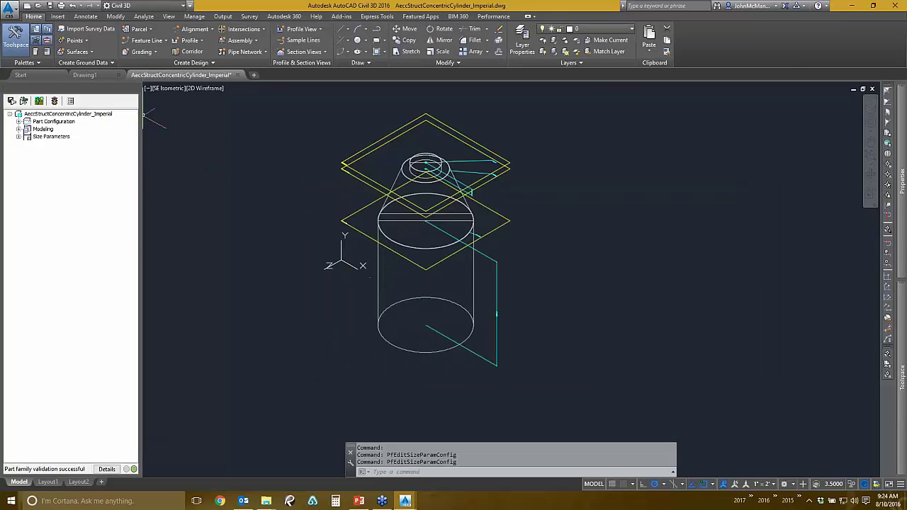
- Close the Concentric Cylindrical Structure part with its changes saved, and regenerate the structure part catalog with PARTCATALOGREGEN
{"action": "left_click", "coordinate": [136, 89]}
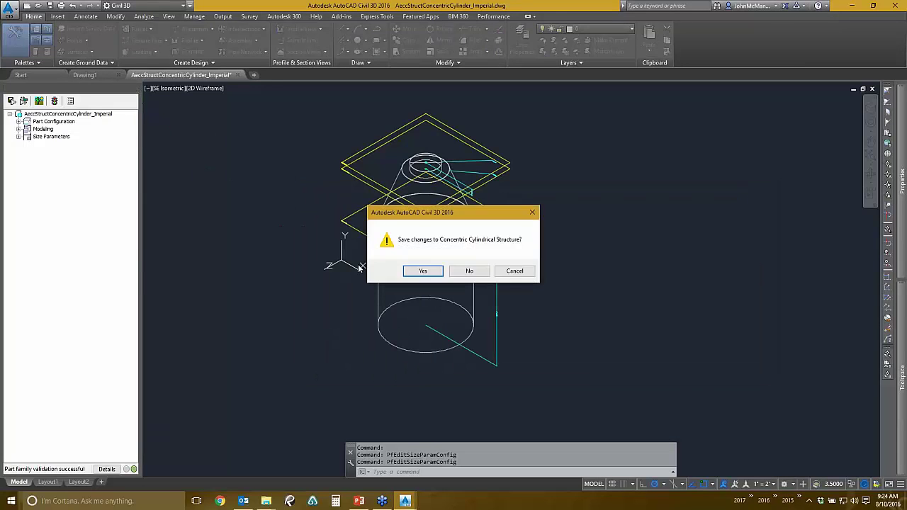
{"action": "left_click", "coordinate": [421, 271]}
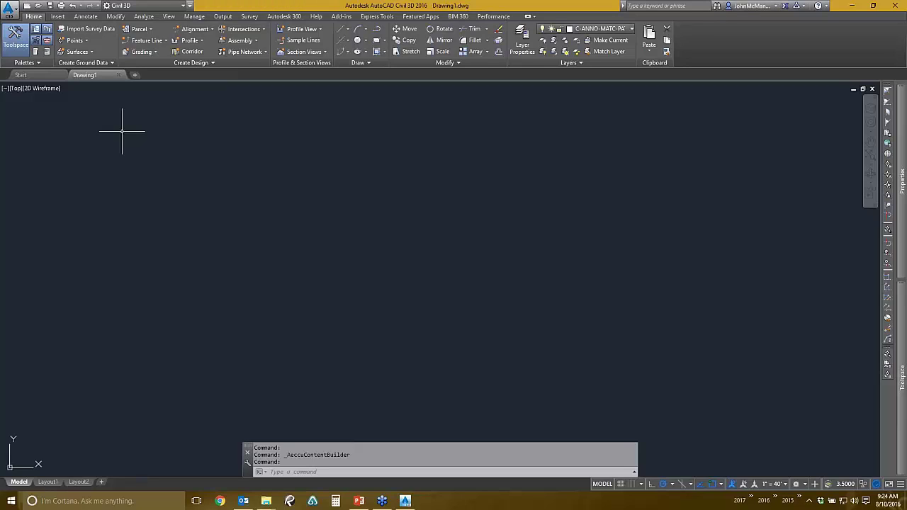
{"action": "type", "text": "p"}
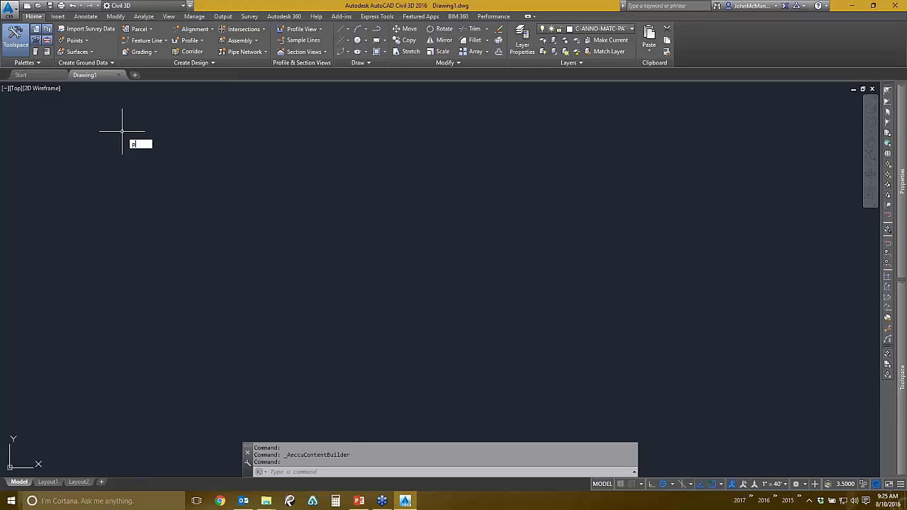
{"action": "type", "text": "art"}
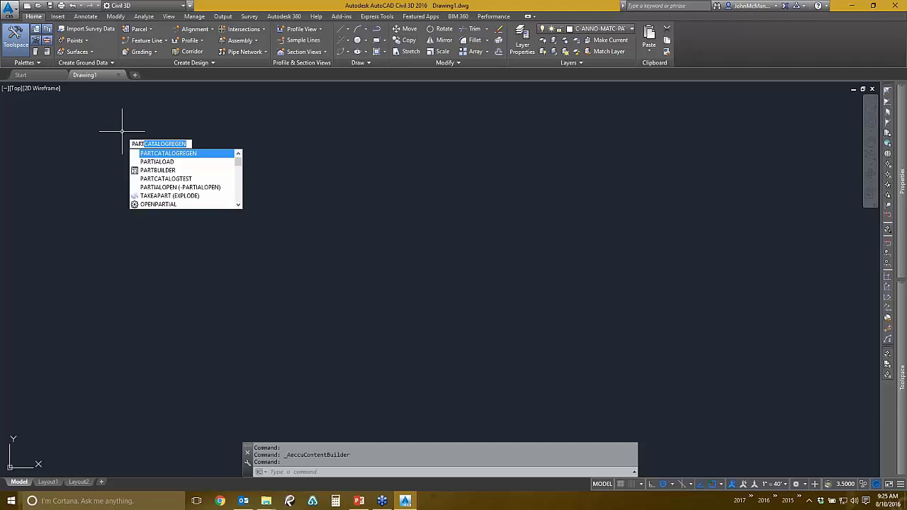
{"action": "key", "text": "Return"}
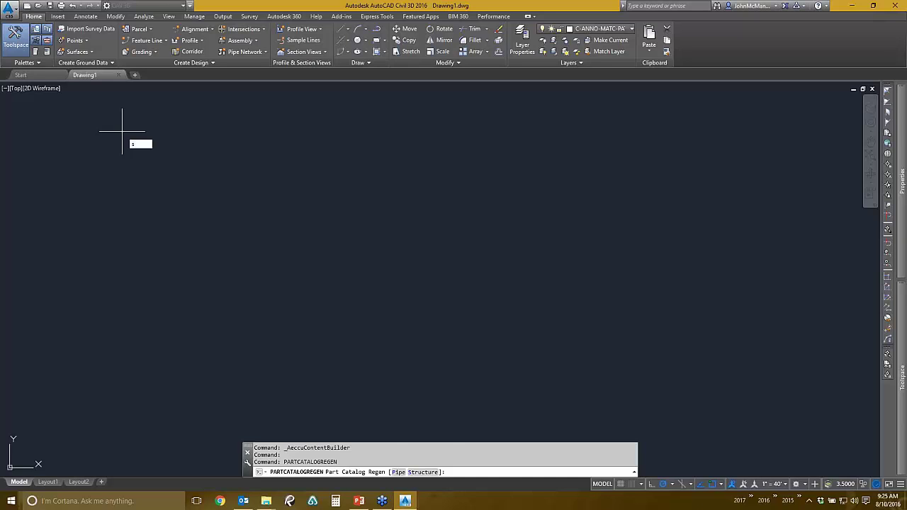
{"action": "type", "text": "s"}
{"action": "key", "text": "Return"}
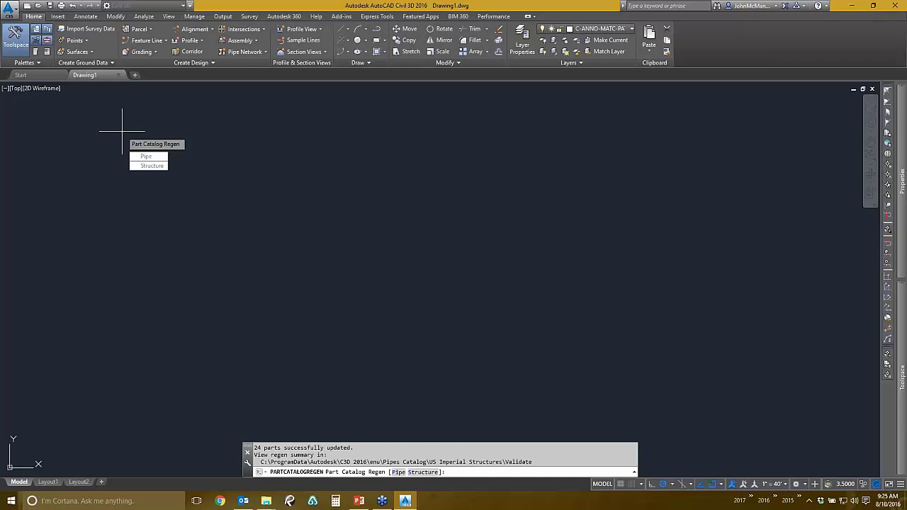
{"action": "key", "text": "Escape"}
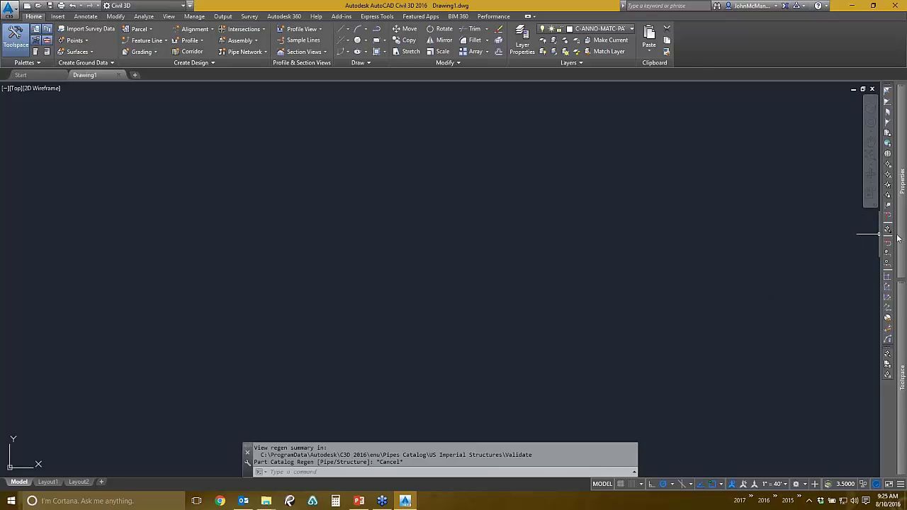
- Create a new pipe network parts list in Drawing1's settings and name it Testing
{"action": "mouse_move", "coordinate": [901, 292]}
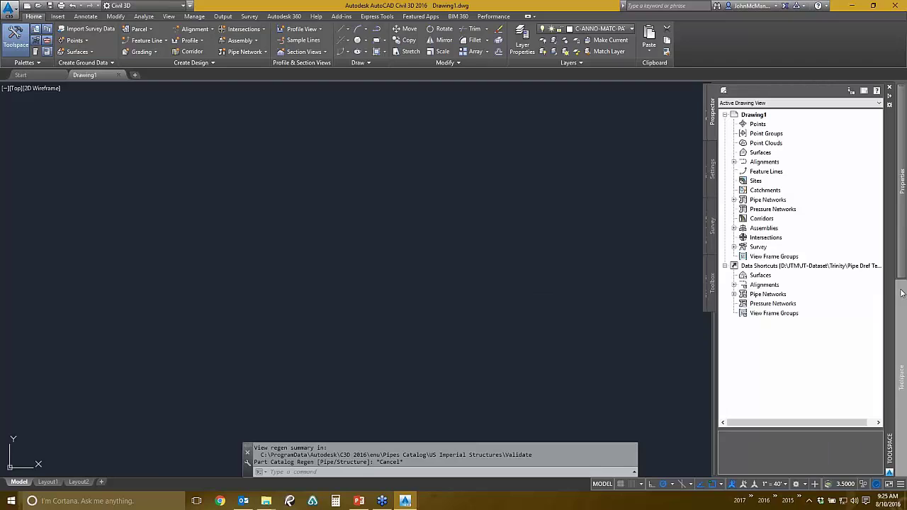
{"action": "left_click", "coordinate": [714, 170]}
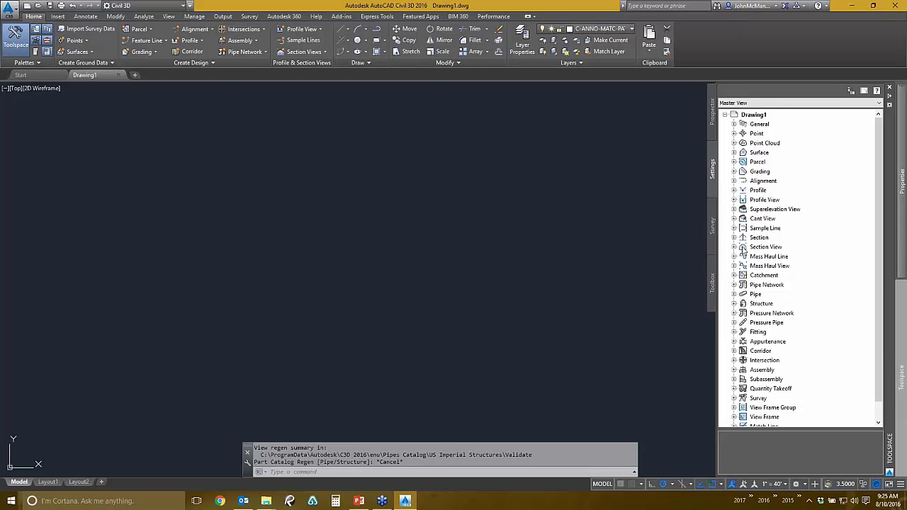
{"action": "left_click", "coordinate": [734, 285]}
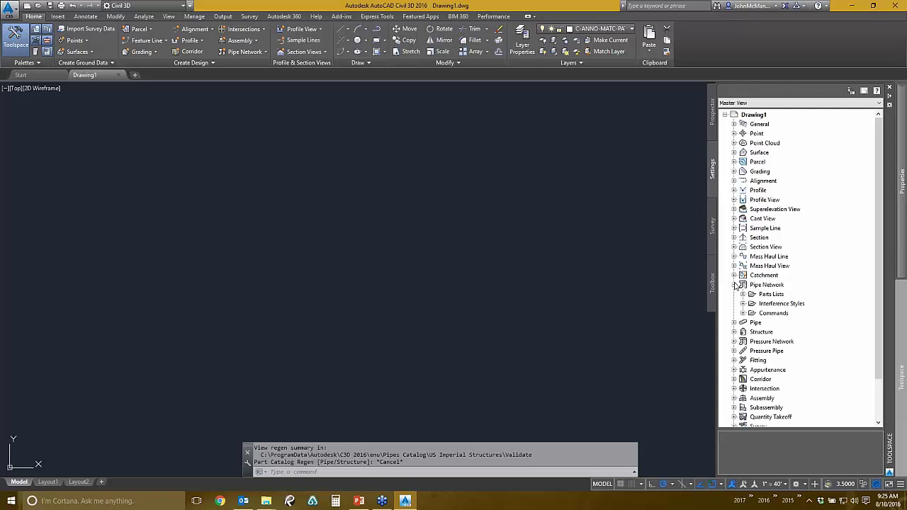
{"action": "left_click", "coordinate": [757, 295]}
{"action": "left_click", "coordinate": [744, 294]}
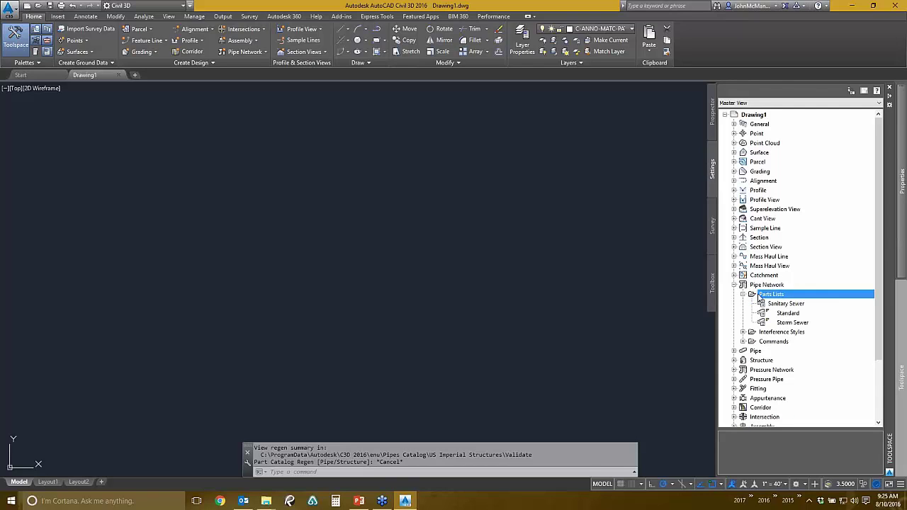
{"action": "right_click", "coordinate": [772, 295]}
{"action": "left_click", "coordinate": [785, 299]}
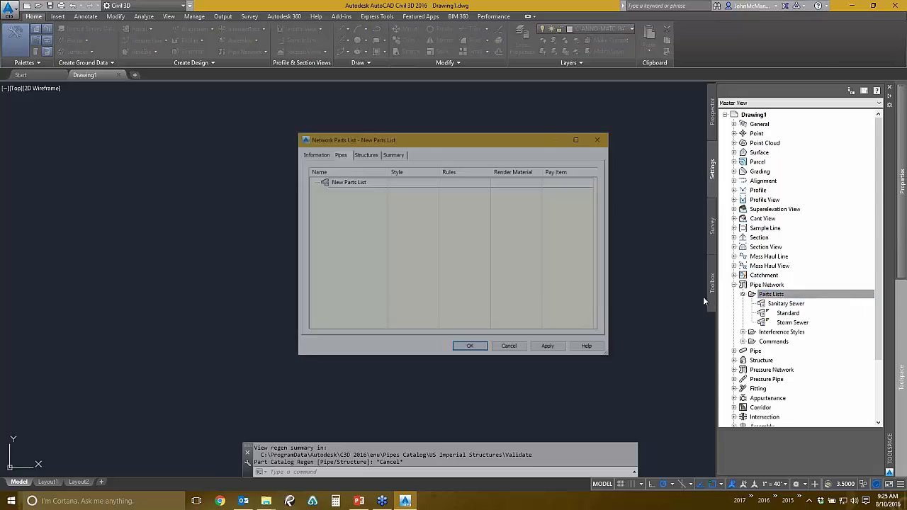
{"action": "left_click", "coordinate": [315, 154]}
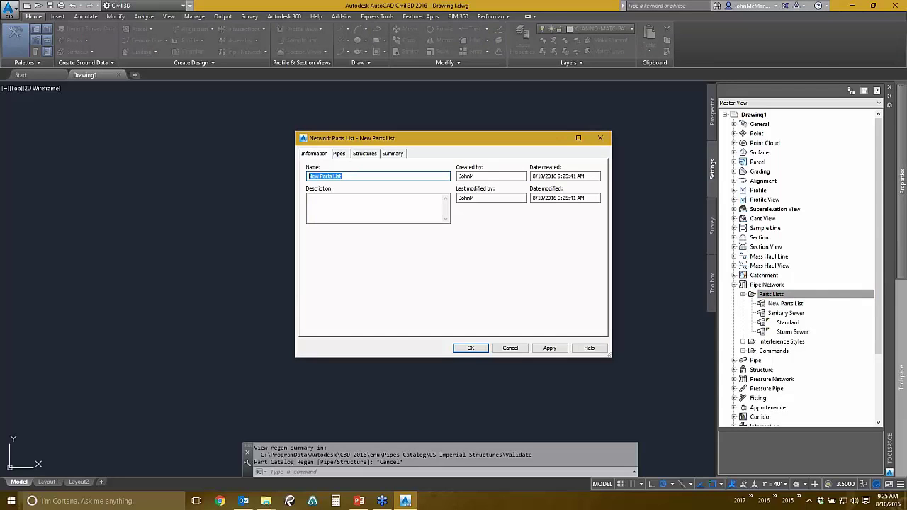
{"action": "type", "text": "Testing"}
- Add the Concrete Pipe part family from the circular pipes catalog to the parts list's pipes
{"action": "left_click", "coordinate": [338, 154]}
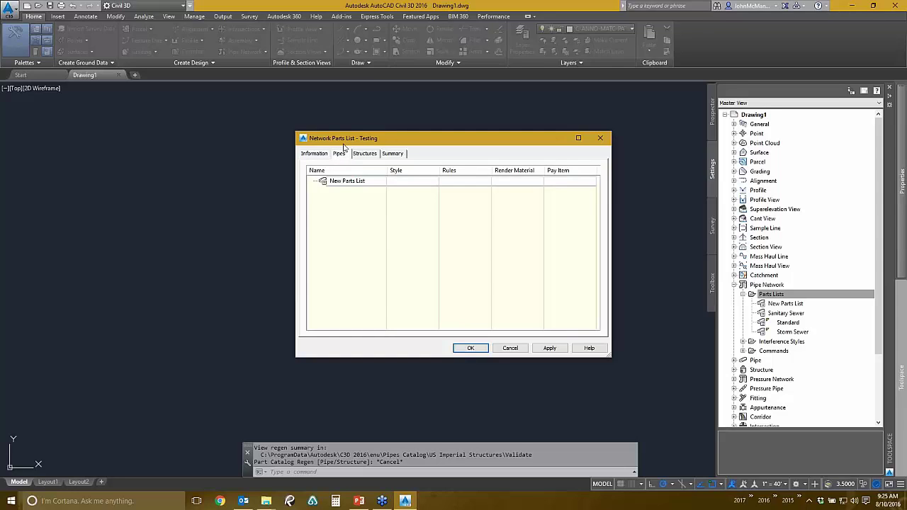
{"action": "right_click", "coordinate": [349, 184]}
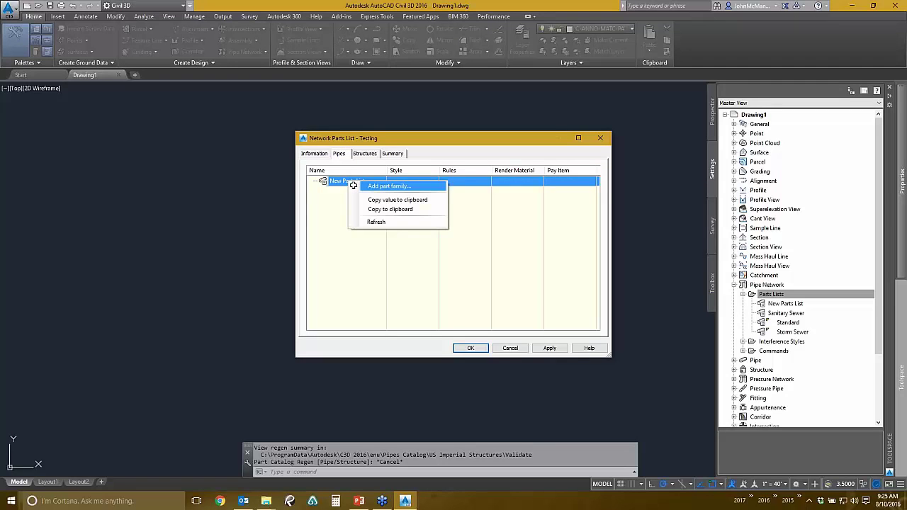
{"action": "left_click", "coordinate": [356, 186]}
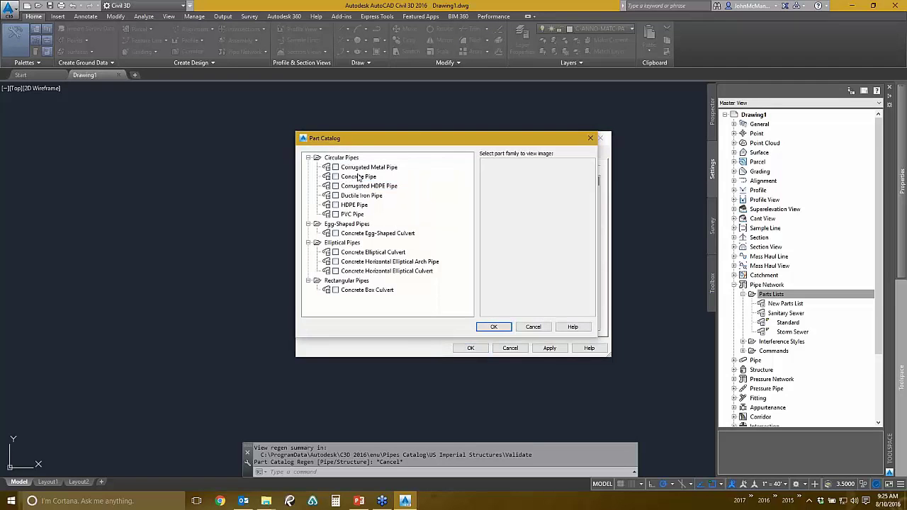
{"action": "left_click_drag", "start_coordinate": [342, 140], "coordinate": [246, 204]}
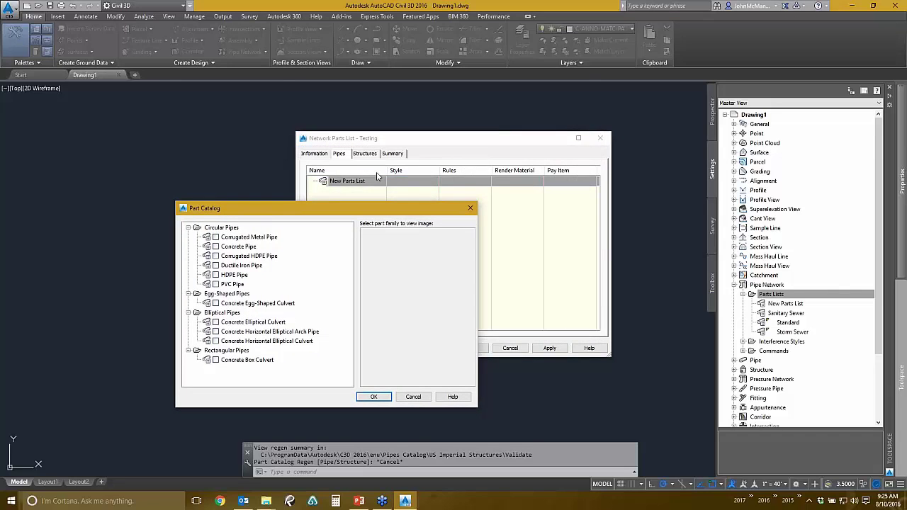
{"action": "left_click", "coordinate": [215, 246]}
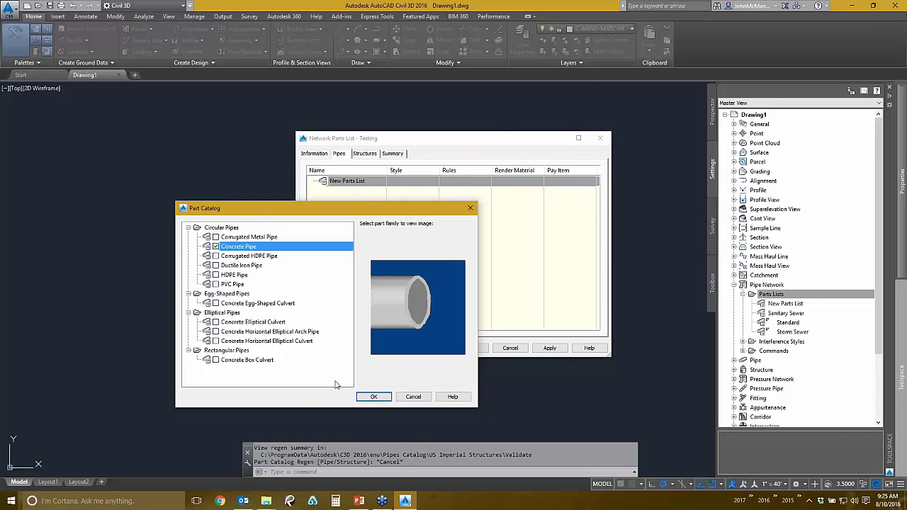
{"action": "left_click", "coordinate": [373, 396]}
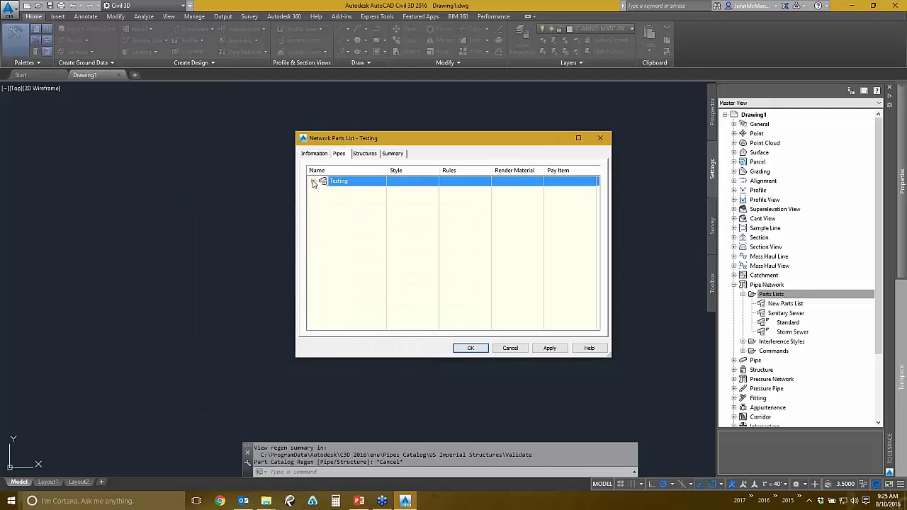
- Add Concrete Pipe part sizes for all inner pipe diameters and expand the family to show them
{"action": "left_click", "coordinate": [314, 182]}
{"action": "left_click", "coordinate": [326, 190]}
{"action": "right_click", "coordinate": [347, 191]}
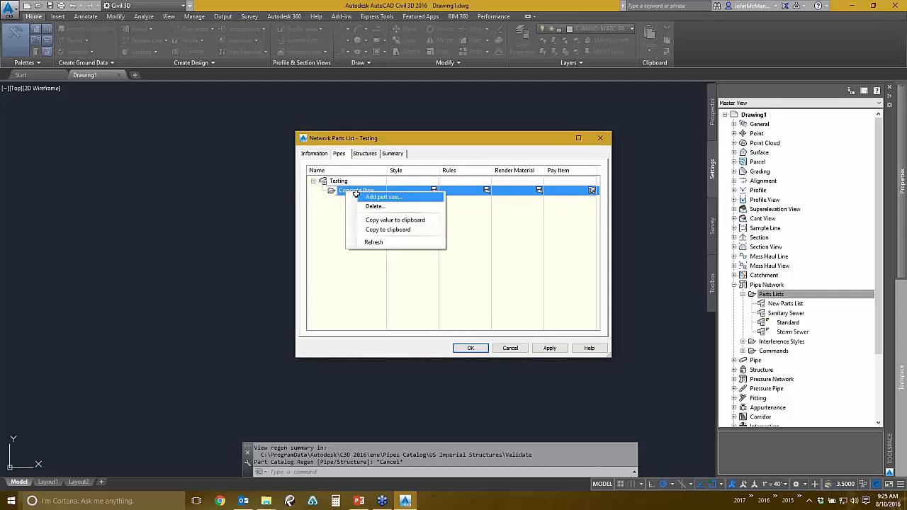
{"action": "left_click", "coordinate": [358, 197]}
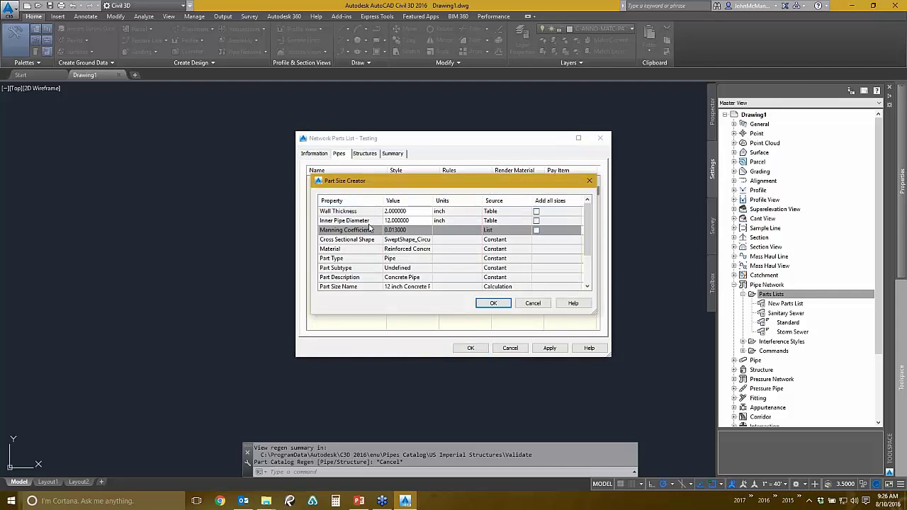
{"action": "left_click", "coordinate": [535, 221]}
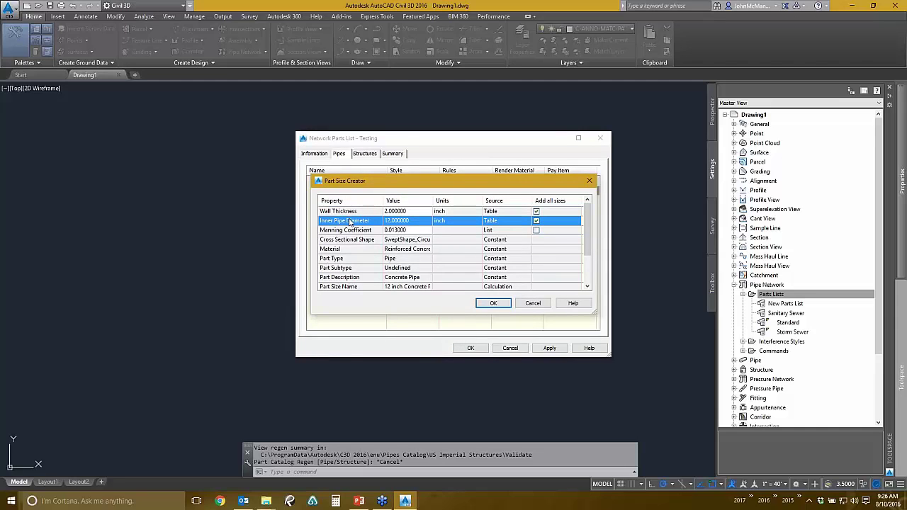
{"action": "left_click", "coordinate": [491, 304]}
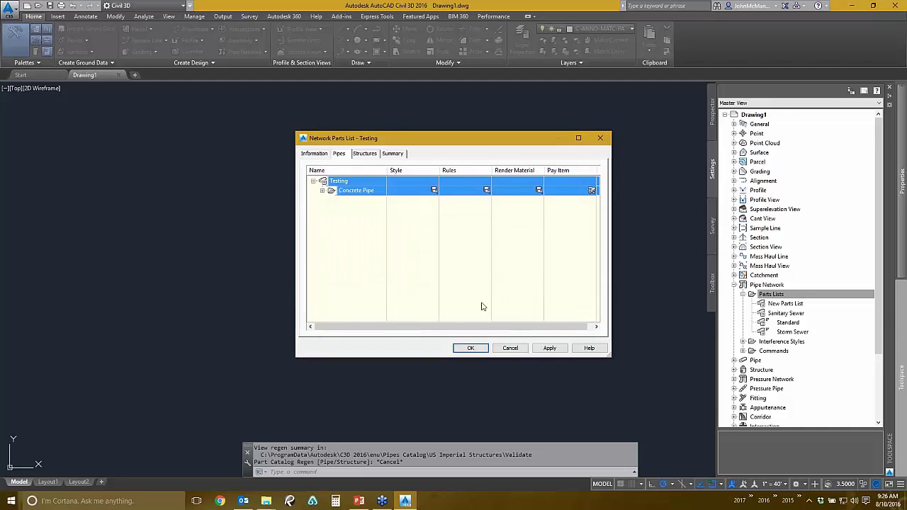
{"action": "left_click", "coordinate": [322, 191]}
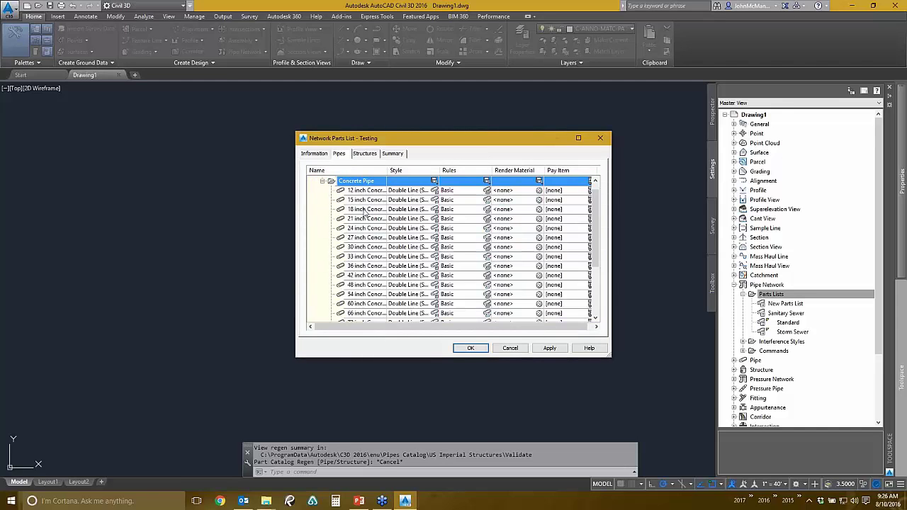
- Add the Concentric Cylindrical Structure family from Junction Structures with Frames to the parts list's structures
{"action": "left_click", "coordinate": [364, 154]}
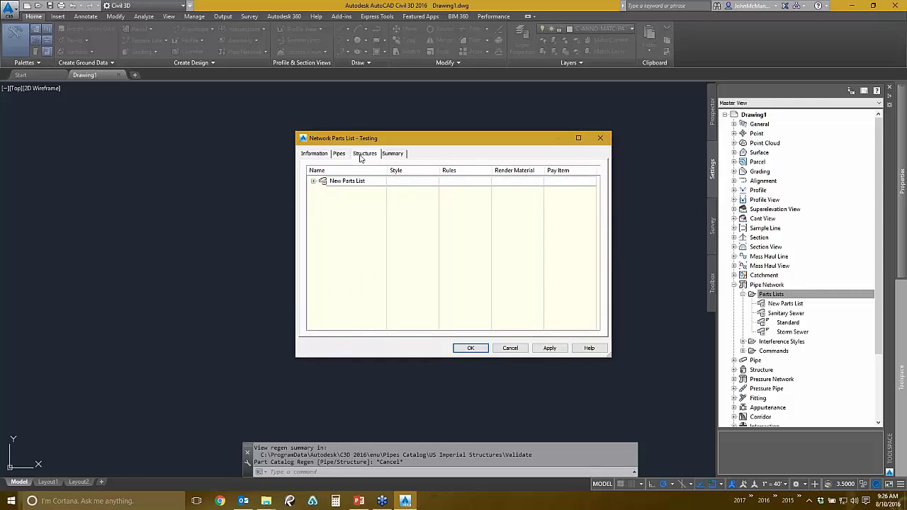
{"action": "left_click", "coordinate": [313, 182]}
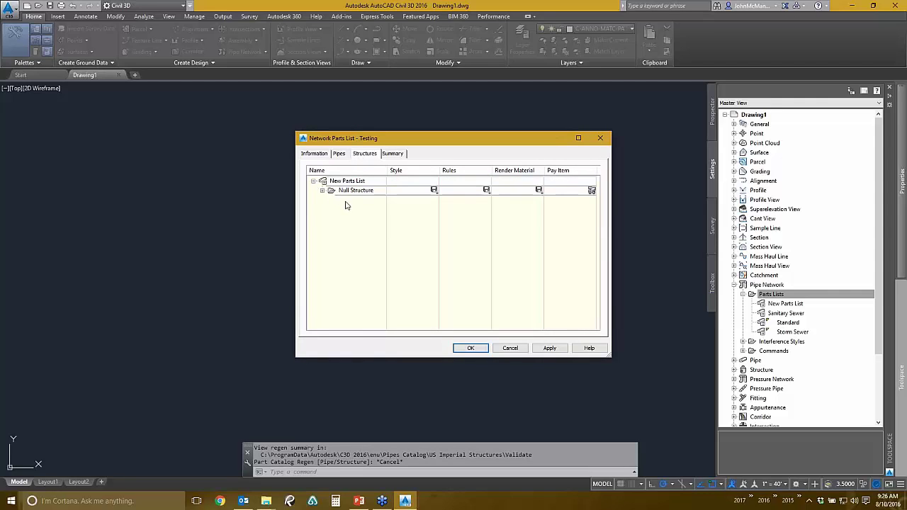
{"action": "left_click", "coordinate": [343, 182]}
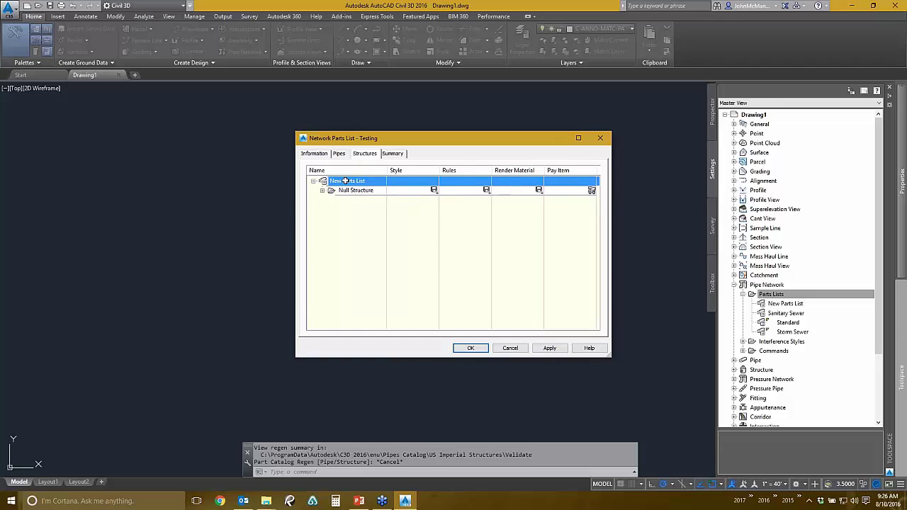
{"action": "right_click", "coordinate": [342, 182]}
{"action": "left_click", "coordinate": [361, 187]}
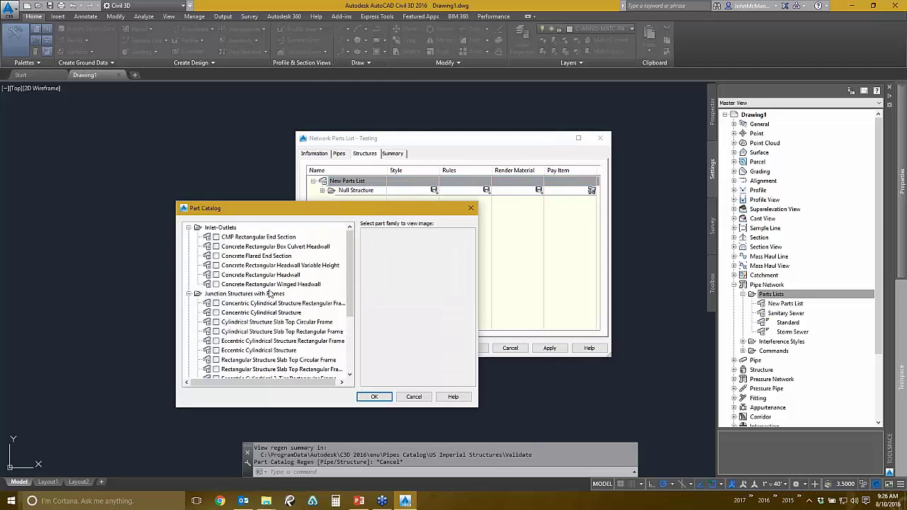
{"action": "left_click", "coordinate": [228, 315]}
{"action": "left_click", "coordinate": [216, 312]}
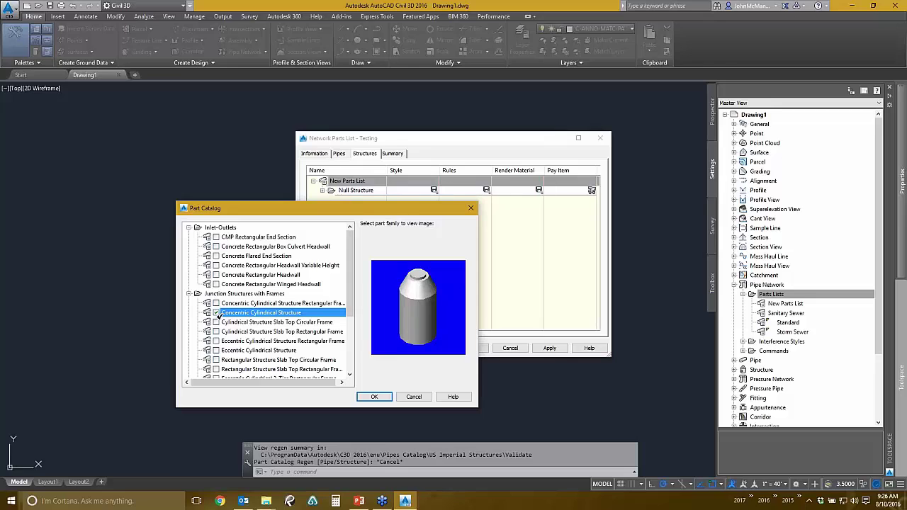
{"action": "left_click", "coordinate": [374, 397]}
- Add Concentric Cylindrical Structure part sizes for all Olympic Medal Type values and accept the parts list
{"action": "left_click", "coordinate": [356, 200]}
{"action": "right_click", "coordinate": [356, 200]}
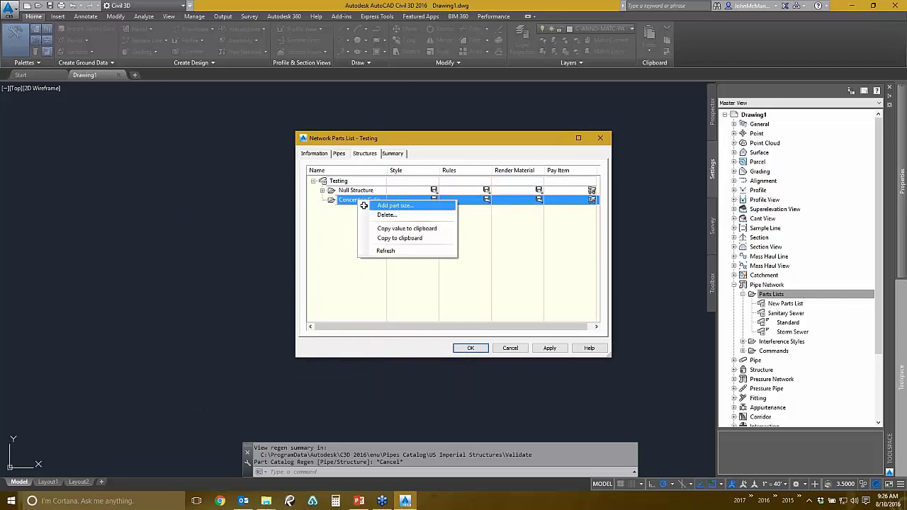
{"action": "left_click", "coordinate": [363, 204]}
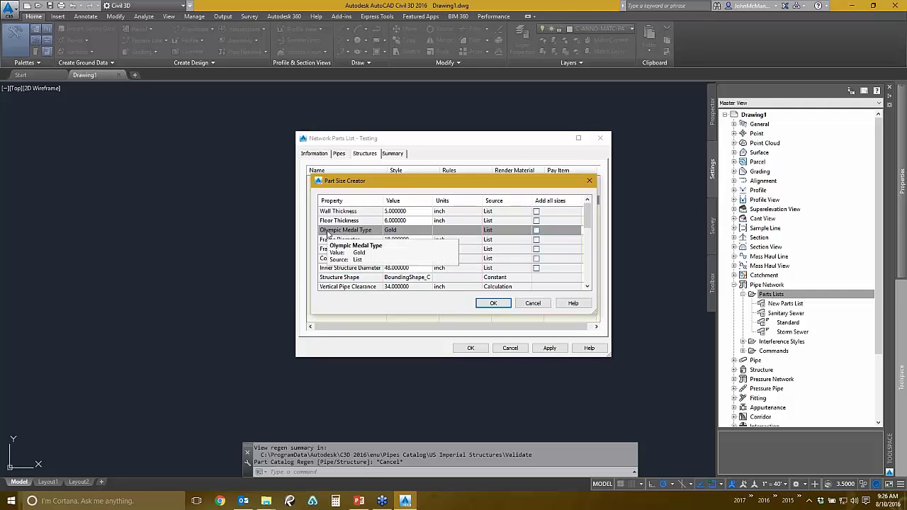
{"action": "left_click", "coordinate": [402, 231]}
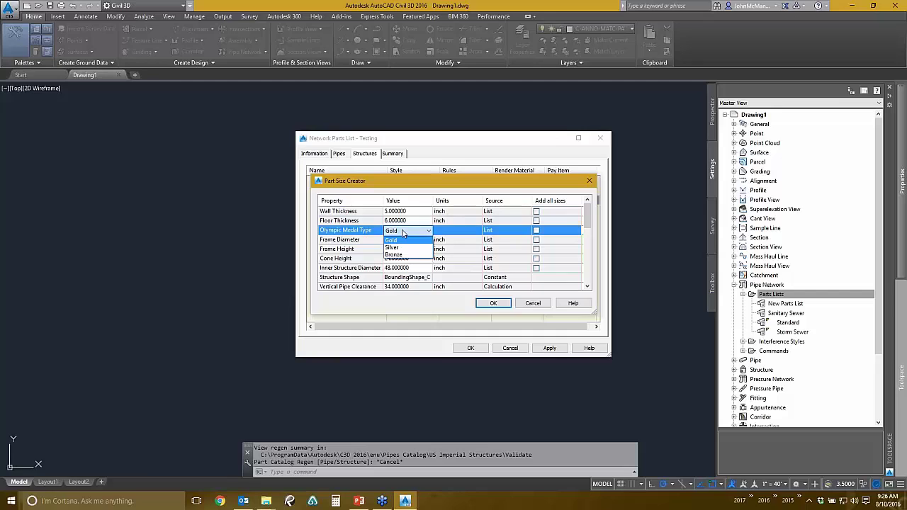
{"action": "left_click", "coordinate": [362, 235]}
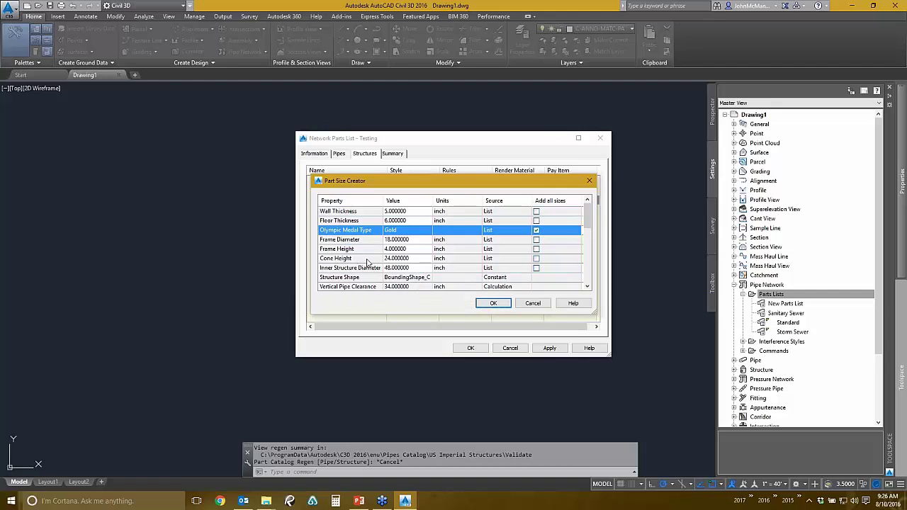
{"action": "left_click", "coordinate": [494, 303]}
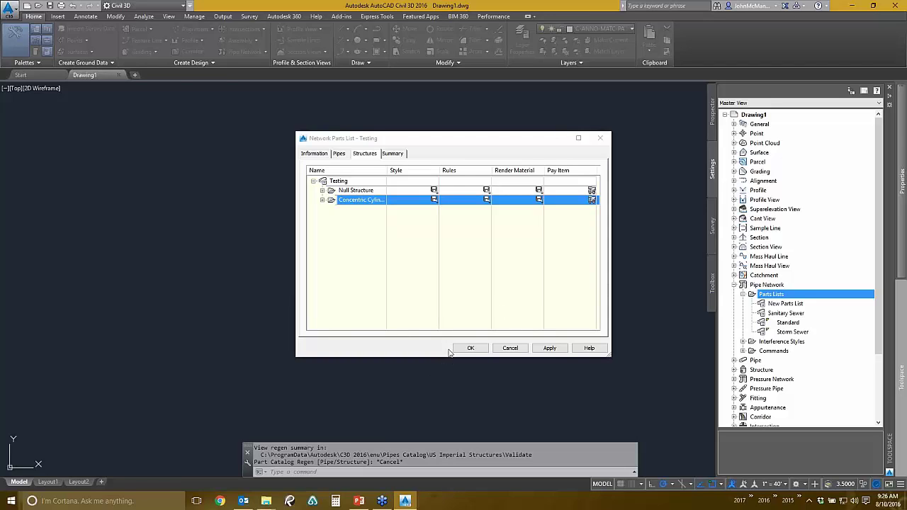
{"action": "left_click", "coordinate": [469, 348]}
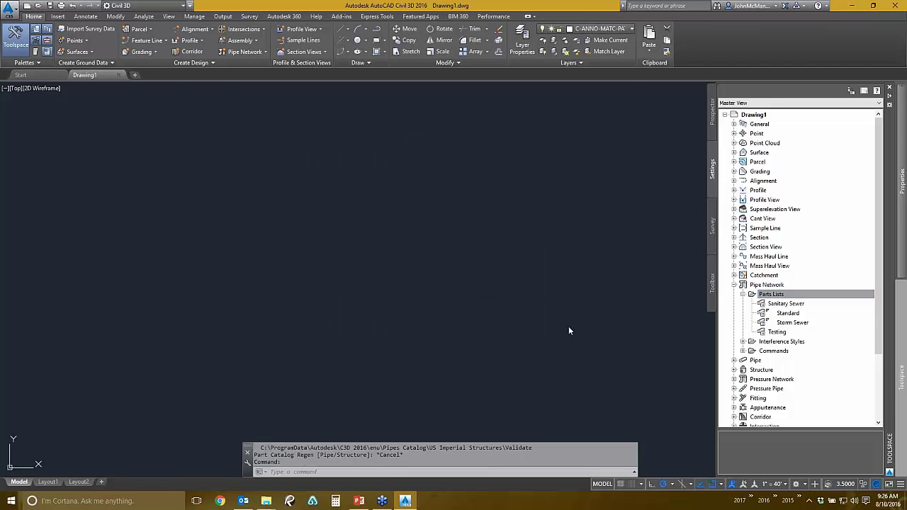
- Create a pipe network by layout named Olympics that uses the Testing parts list
{"action": "left_click", "coordinate": [777, 332]}
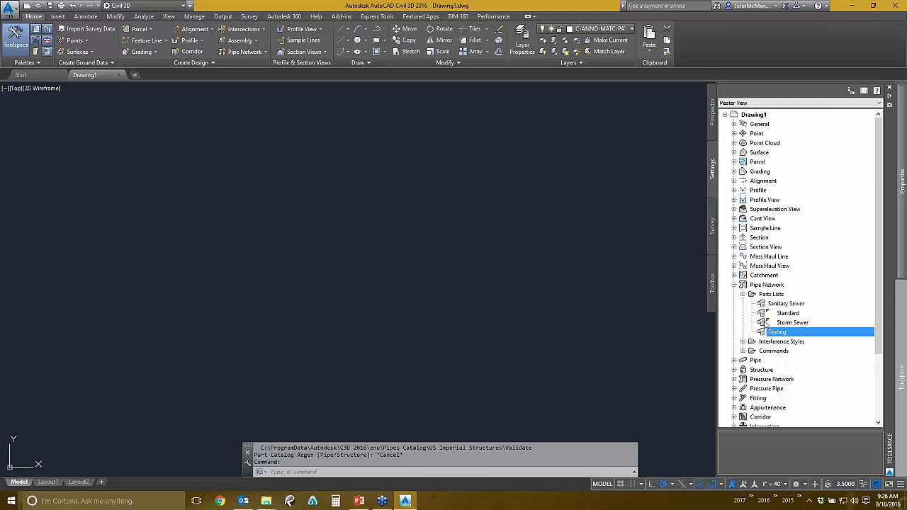
{"action": "left_click", "coordinate": [714, 117]}
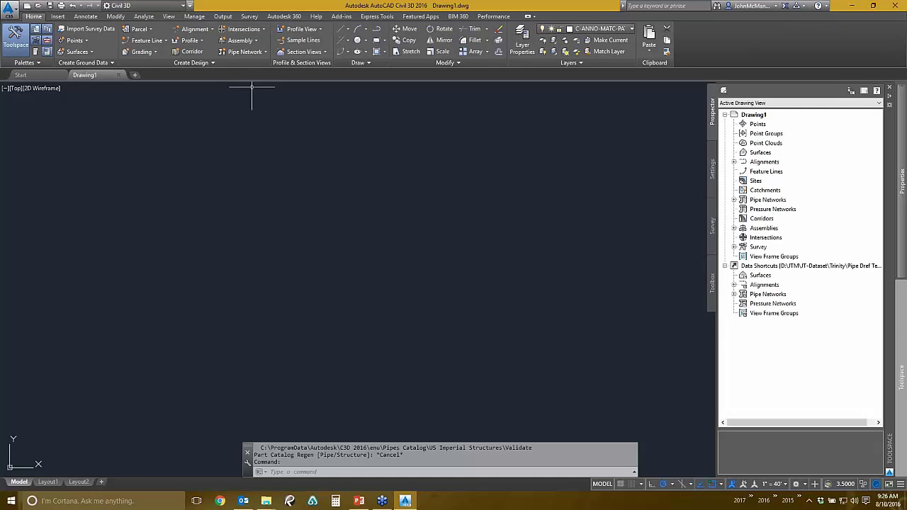
{"action": "left_click", "coordinate": [242, 55]}
{"action": "left_click", "coordinate": [276, 68]}
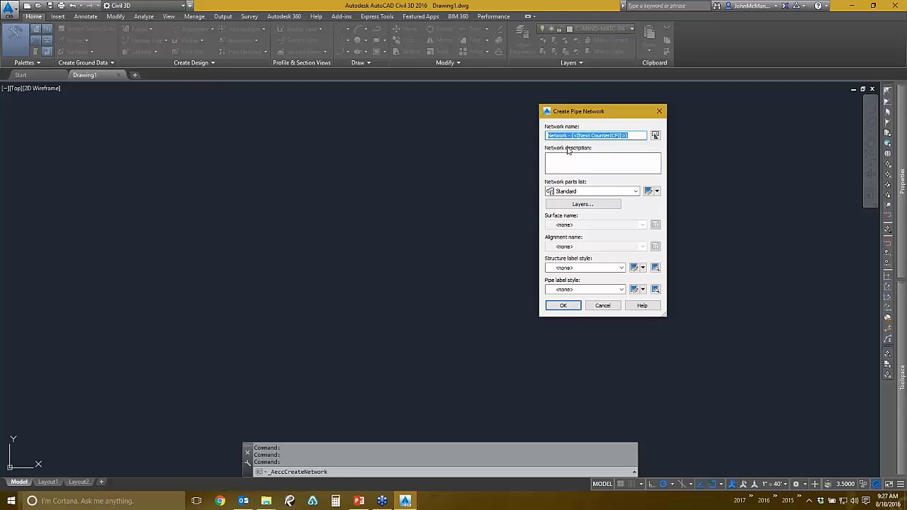
{"action": "type", "text": "Olympics"}
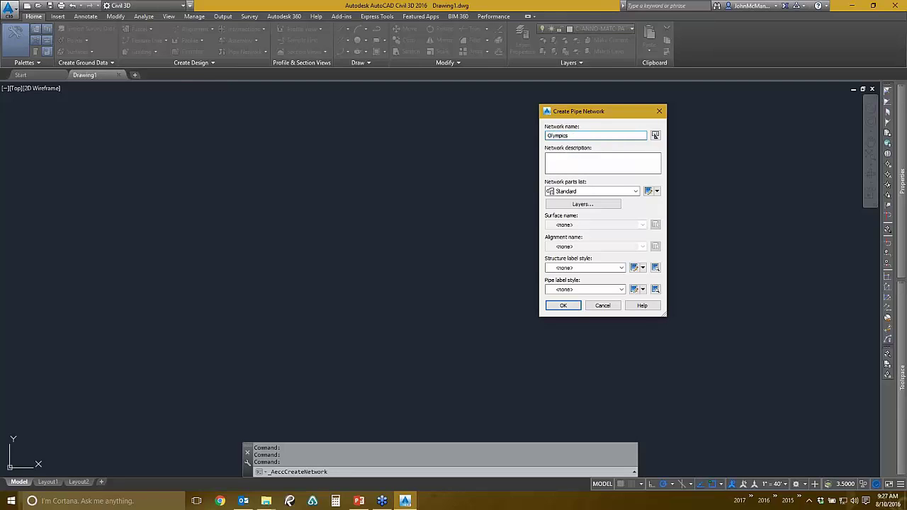
{"action": "left_click", "coordinate": [606, 192]}
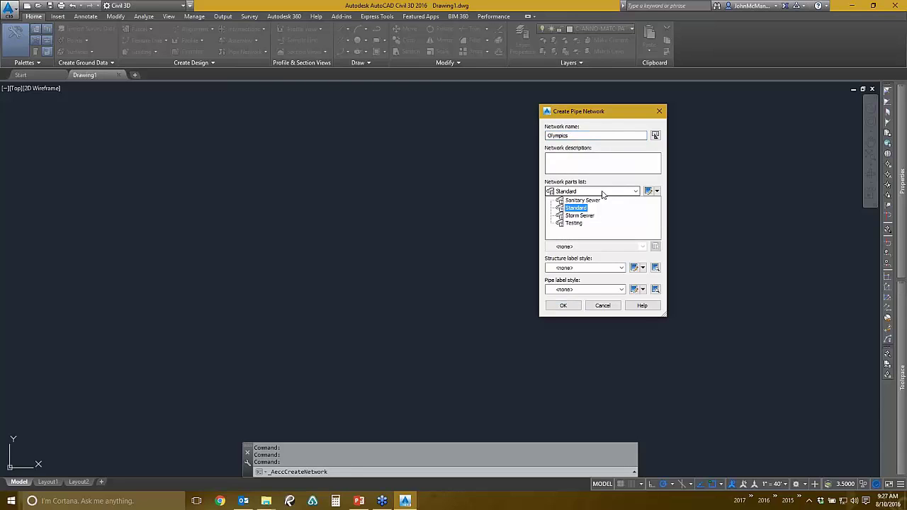
{"action": "left_click", "coordinate": [573, 223]}
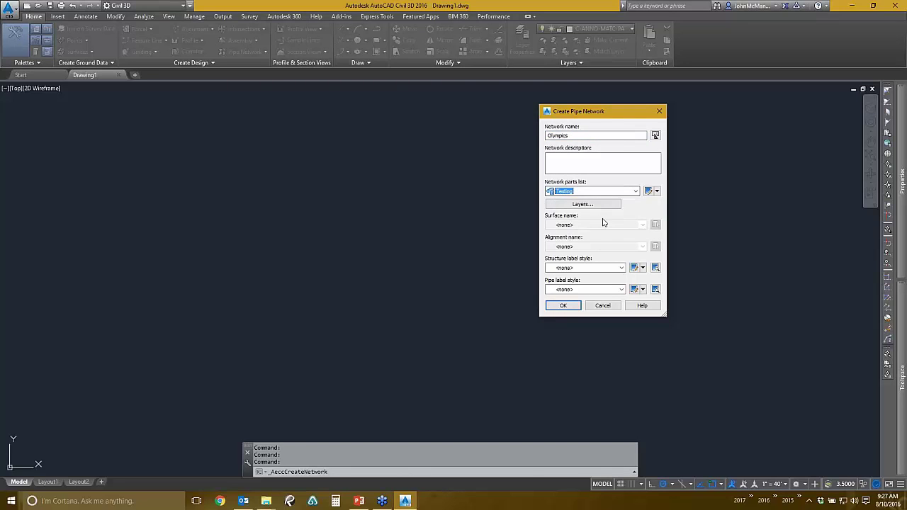
{"action": "left_click", "coordinate": [564, 306]}
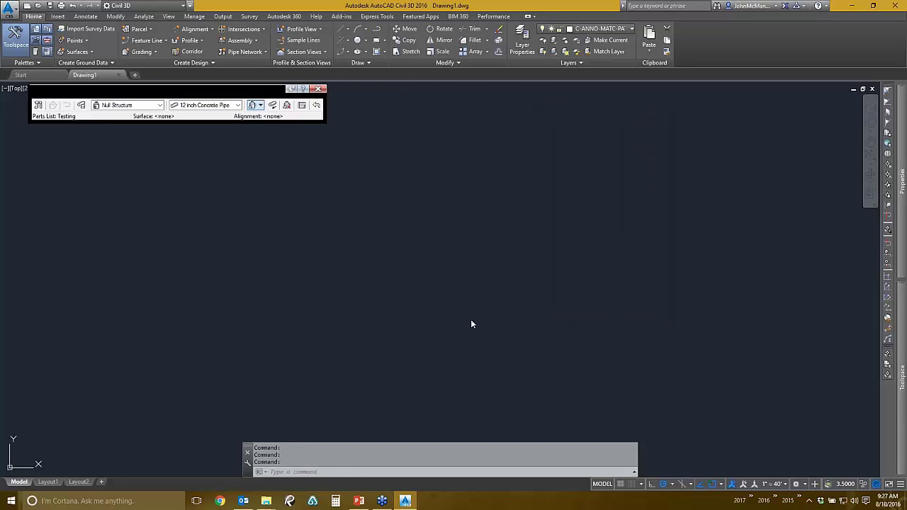
- Lay out three Concentric Structures in an inverted V, connected by two runs of 12 inch Concrete Pipe
{"action": "left_click", "coordinate": [128, 105]}
{"action": "left_click", "coordinate": [97, 130]}
{"action": "left_click", "coordinate": [126, 139]}
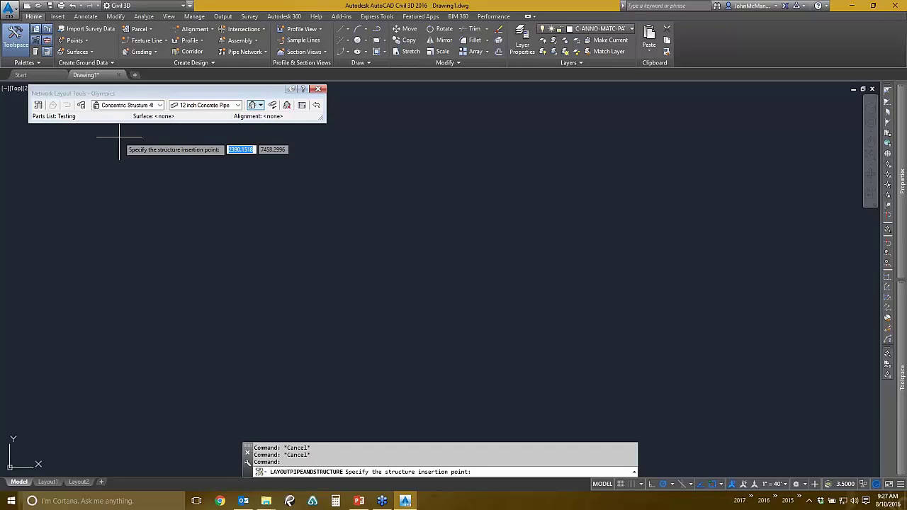
{"action": "left_click", "coordinate": [122, 310]}
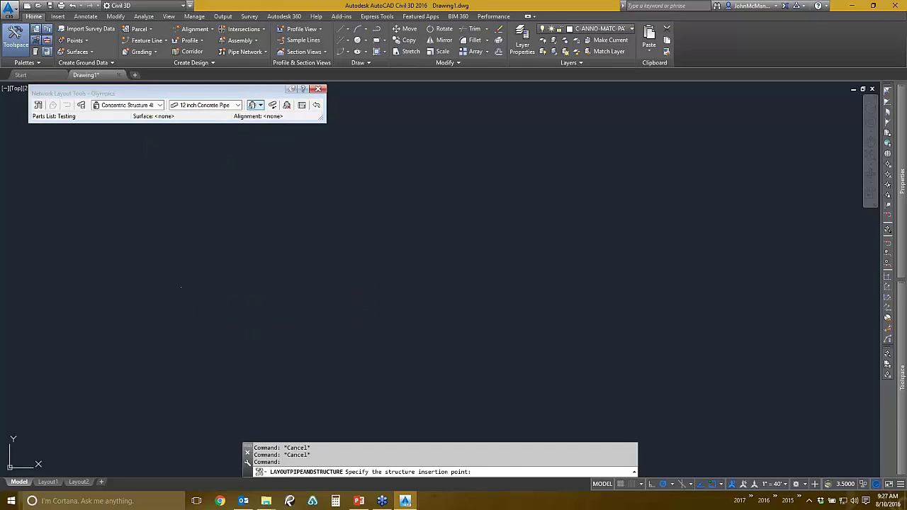
{"action": "scroll", "coordinate": [364, 239], "scroll_direction": "down", "scroll_amount": 2}
{"action": "left_click", "coordinate": [380, 223]}
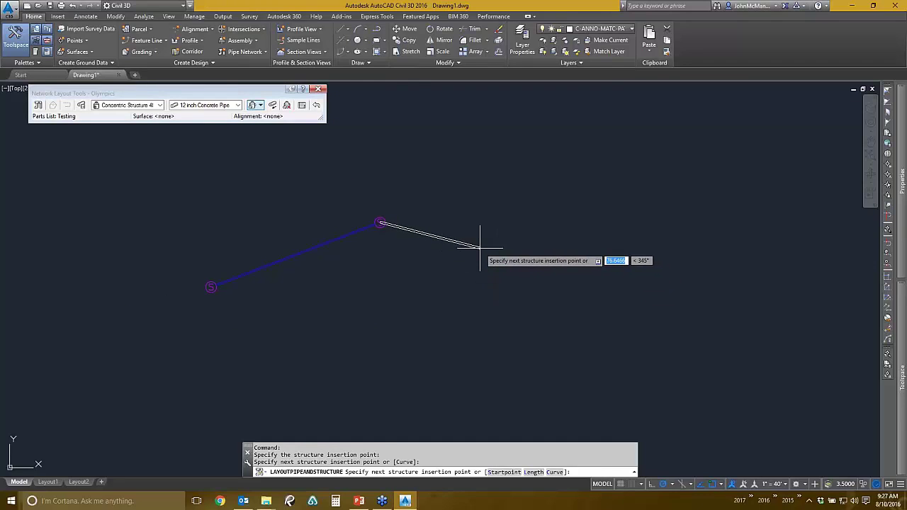
{"action": "left_click", "coordinate": [579, 331]}
{"action": "middle_click_drag", "start_coordinate": [473, 331], "coordinate": [522, 321]}
{"action": "key", "text": "Return"}
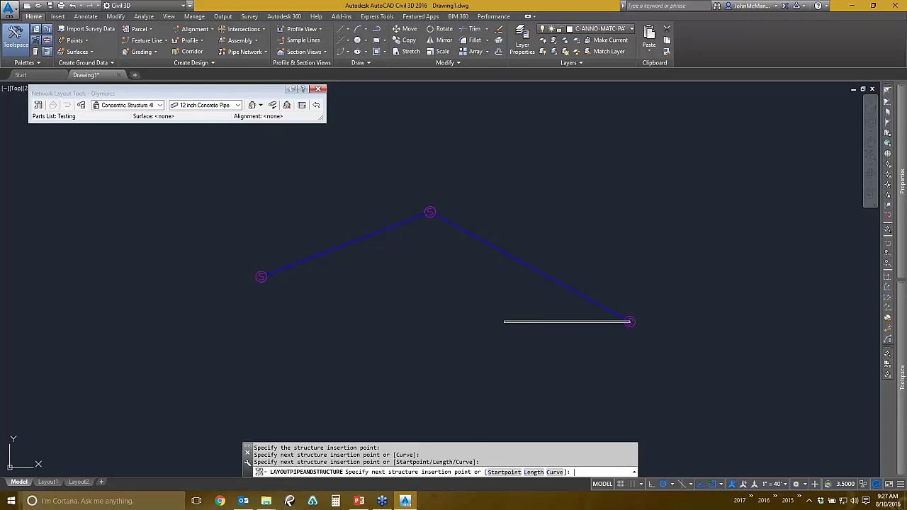
{"action": "middle_click_drag", "start_coordinate": [371, 320], "coordinate": [393, 320]}
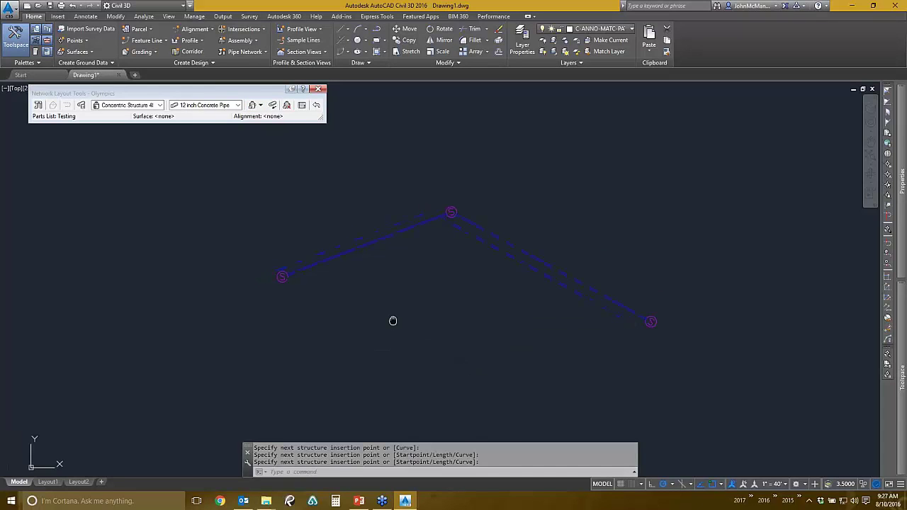
- Add a label to the first structure of the pipe network
{"action": "left_click", "coordinate": [282, 277]}
{"action": "right_click", "coordinate": [277, 253]}
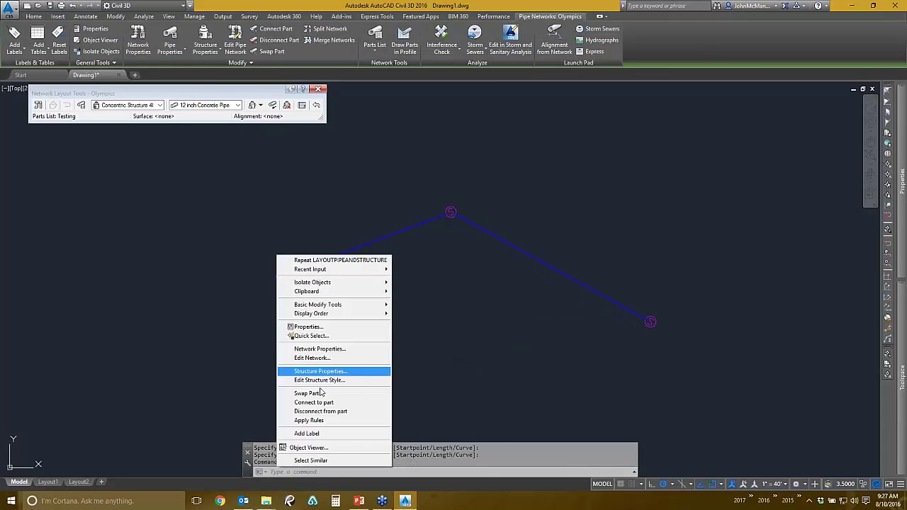
{"action": "left_click", "coordinate": [319, 433]}
{"action": "key", "text": "Escape"}
- Create a new structure label style named Medal Type from the first structure's label
{"action": "left_click", "coordinate": [286, 273]}
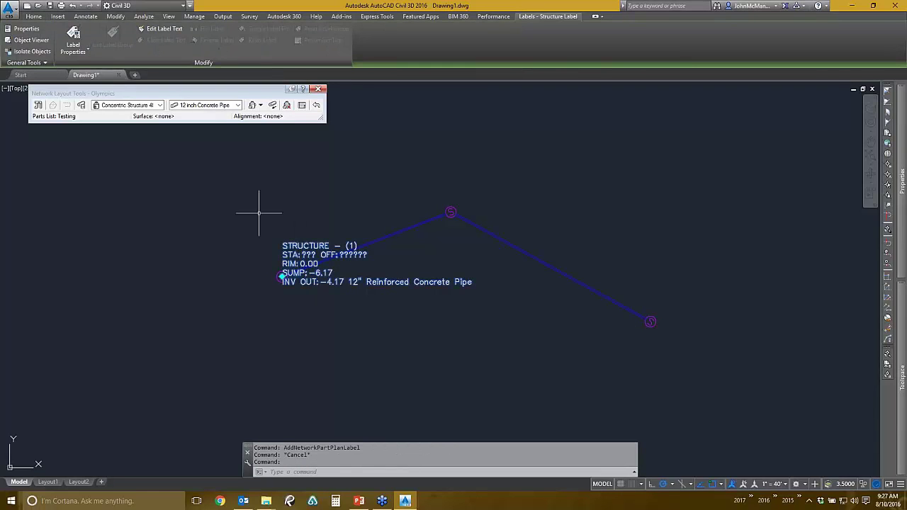
{"action": "left_click", "coordinate": [73, 53]}
{"action": "left_click", "coordinate": [91, 86]}
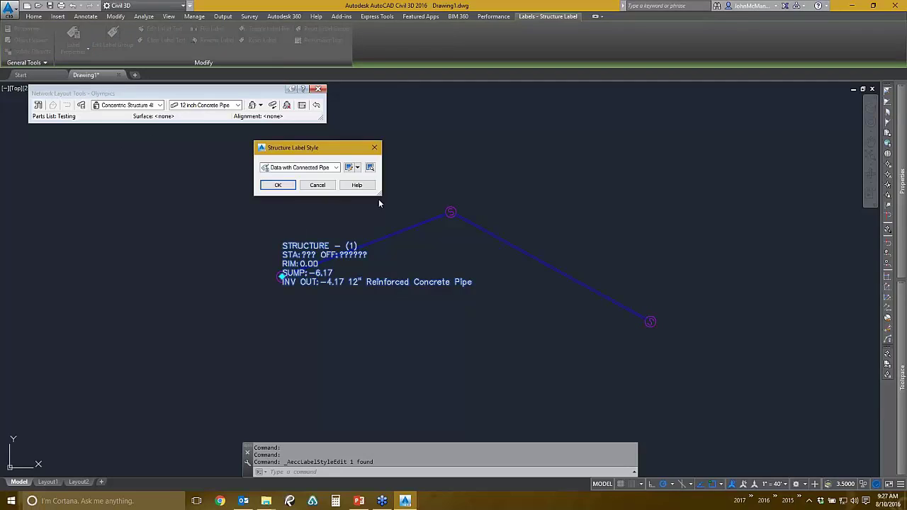
{"action": "left_click", "coordinate": [357, 167]}
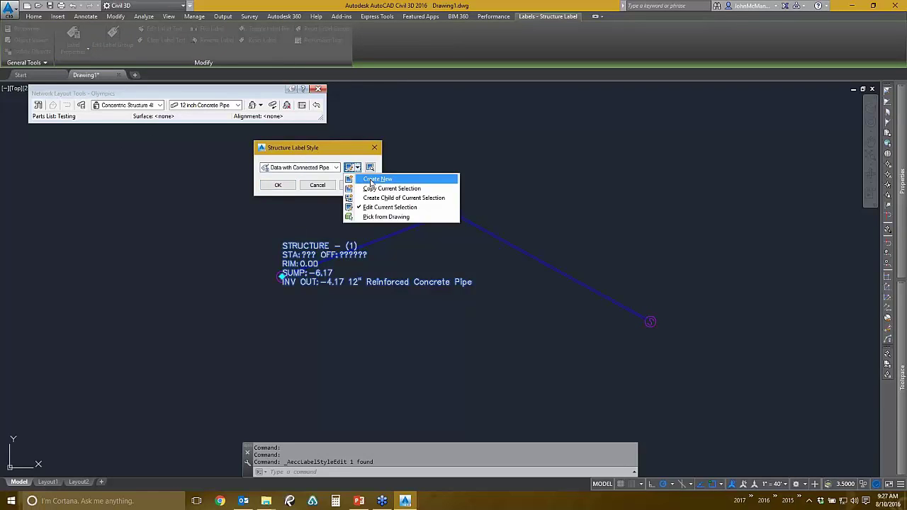
{"action": "left_click", "coordinate": [376, 178]}
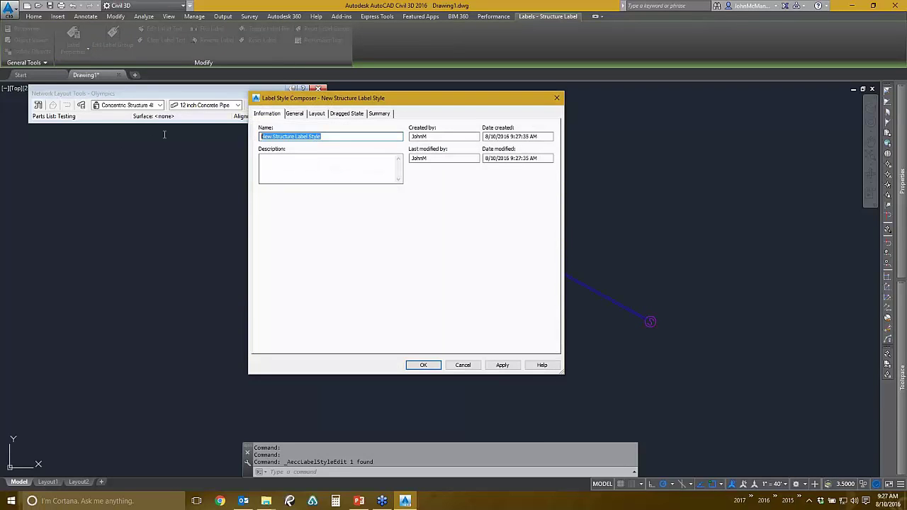
{"action": "type", "text": "Medal Type"}
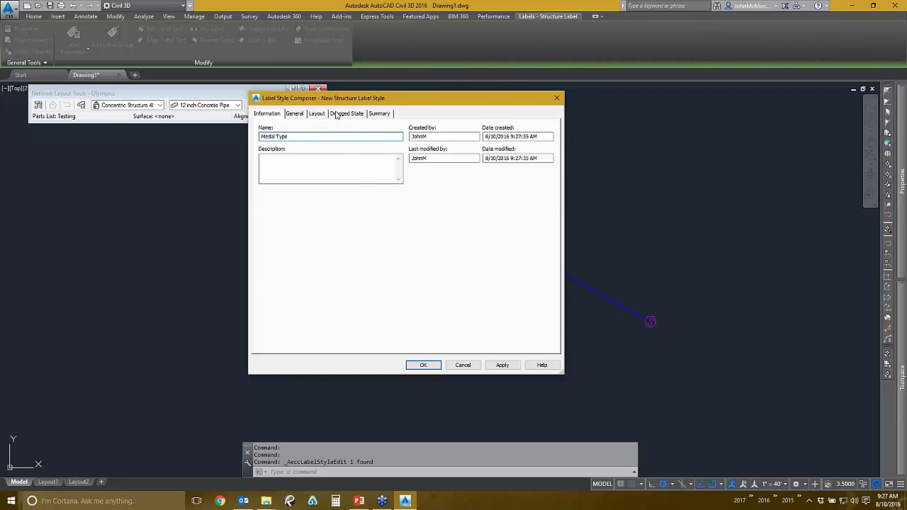
- Replace the Description property in the style's Structure Text contents with the Olympic Medal Type property
{"action": "left_click", "coordinate": [339, 114]}
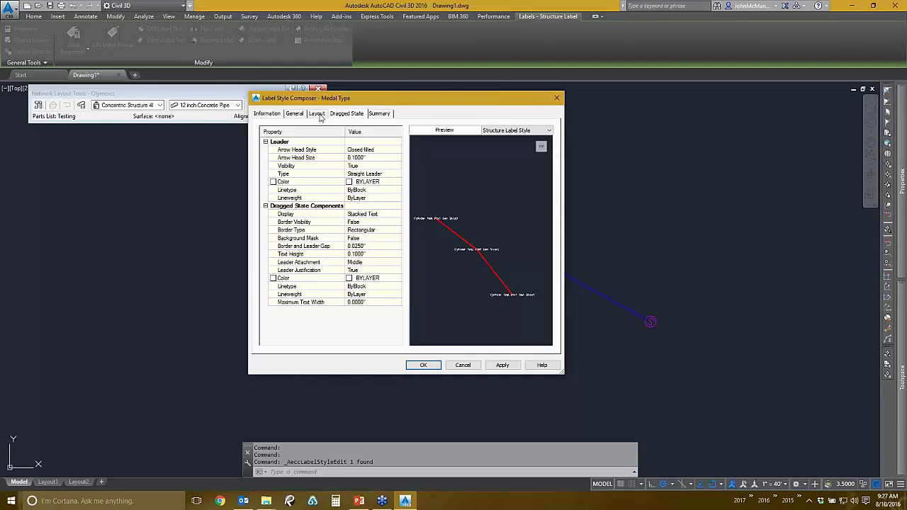
{"action": "left_click", "coordinate": [317, 114]}
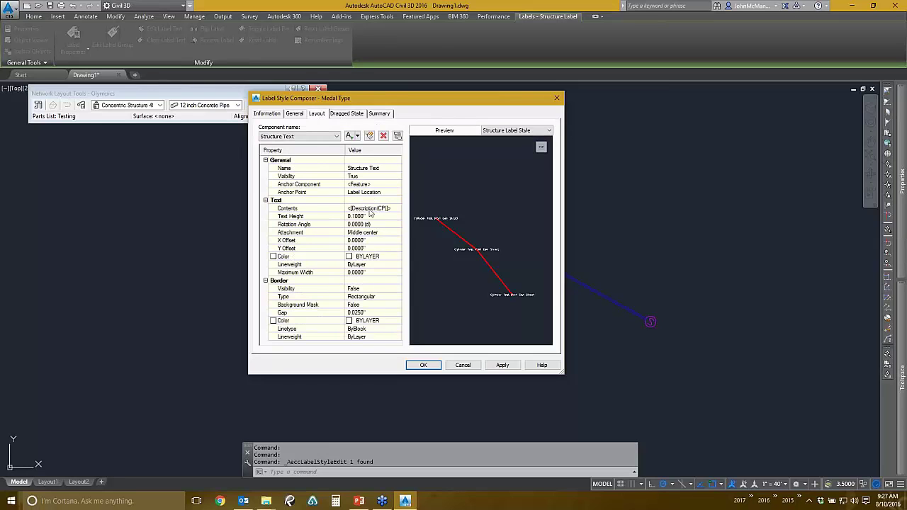
{"action": "left_click", "coordinate": [383, 209]}
{"action": "left_click", "coordinate": [397, 209]}
{"action": "left_click_drag", "start_coordinate": [531, 138], "coordinate": [434, 144]}
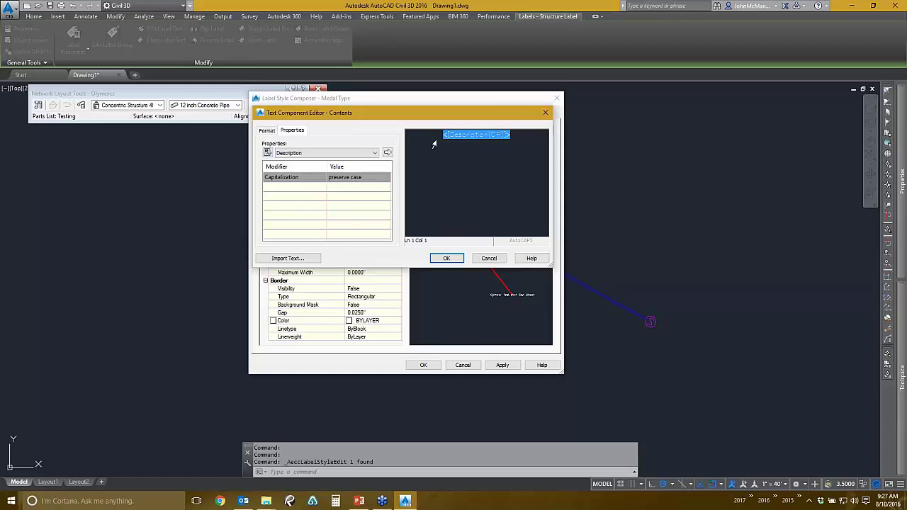
{"action": "left_click", "coordinate": [345, 153]}
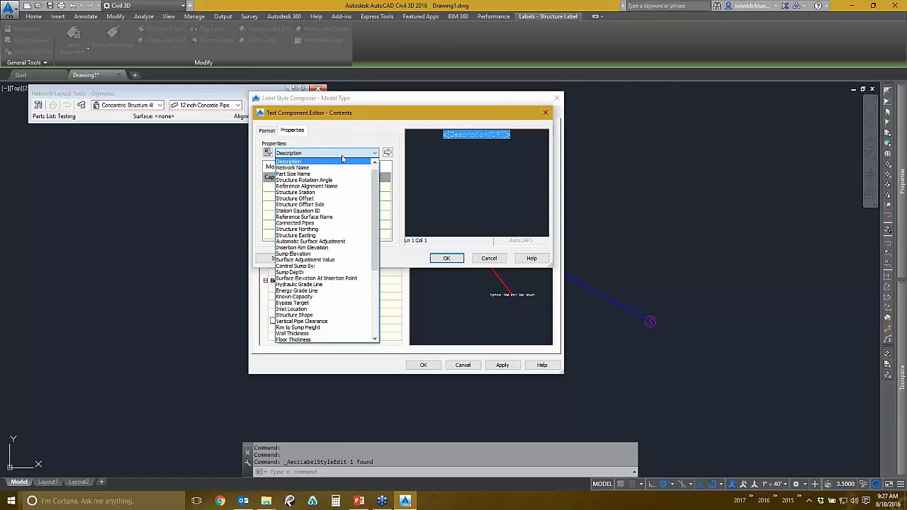
{"action": "scroll", "coordinate": [330, 230], "scroll_direction": "down", "scroll_amount": 3}
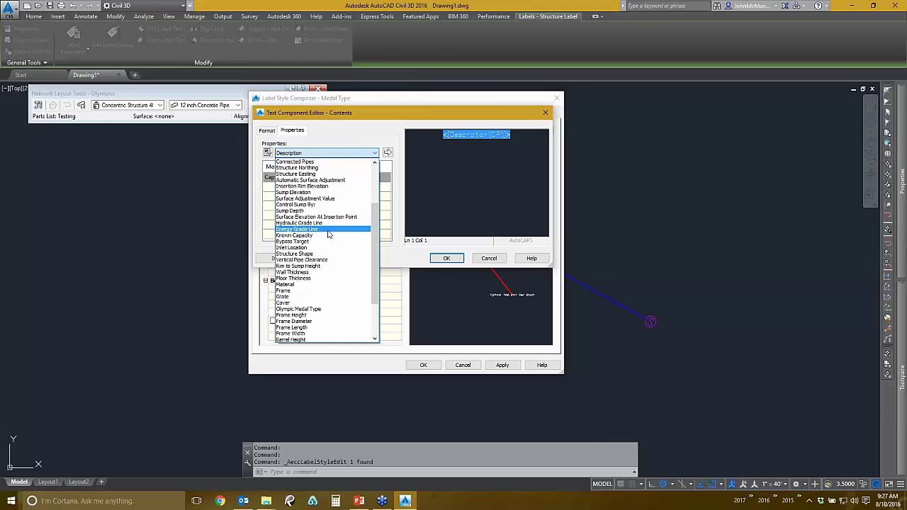
{"action": "scroll", "coordinate": [329, 235], "scroll_direction": "up", "scroll_amount": 3}
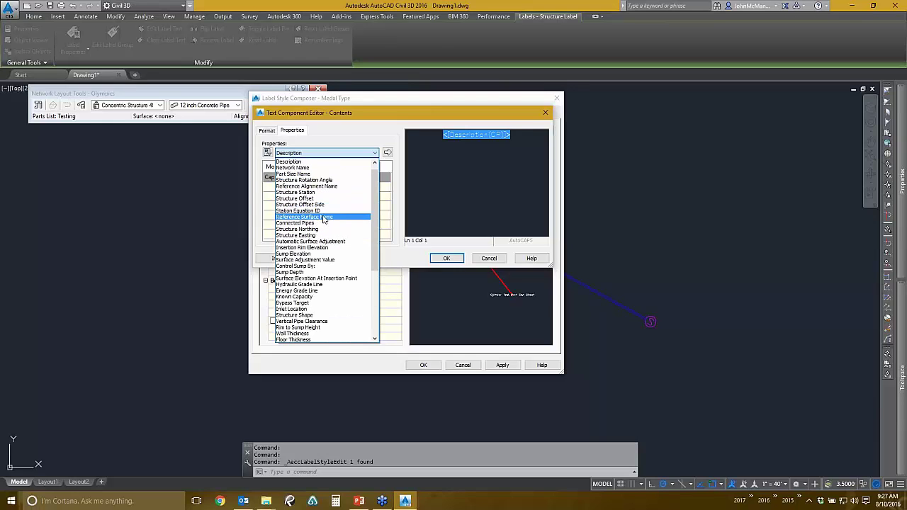
{"action": "scroll", "coordinate": [321, 230], "scroll_direction": "up", "scroll_amount": 1}
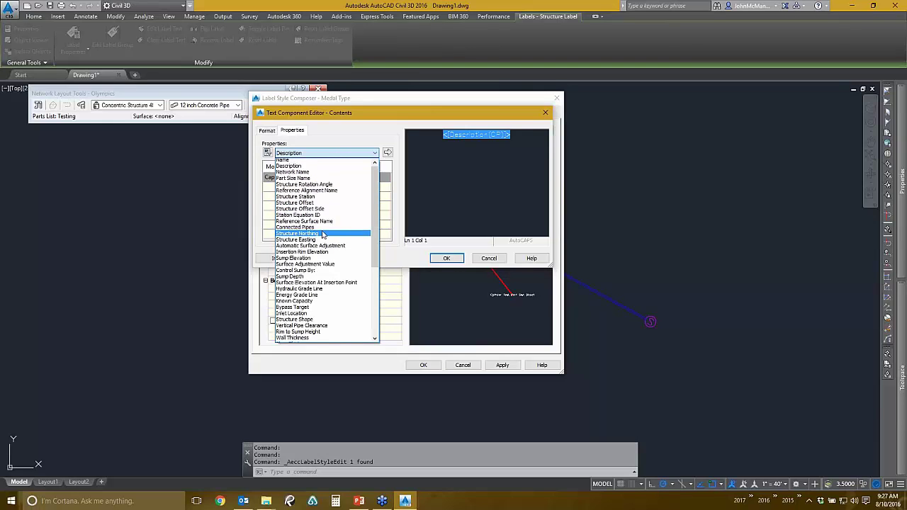
{"action": "scroll", "coordinate": [320, 234], "scroll_direction": "down", "scroll_amount": 3}
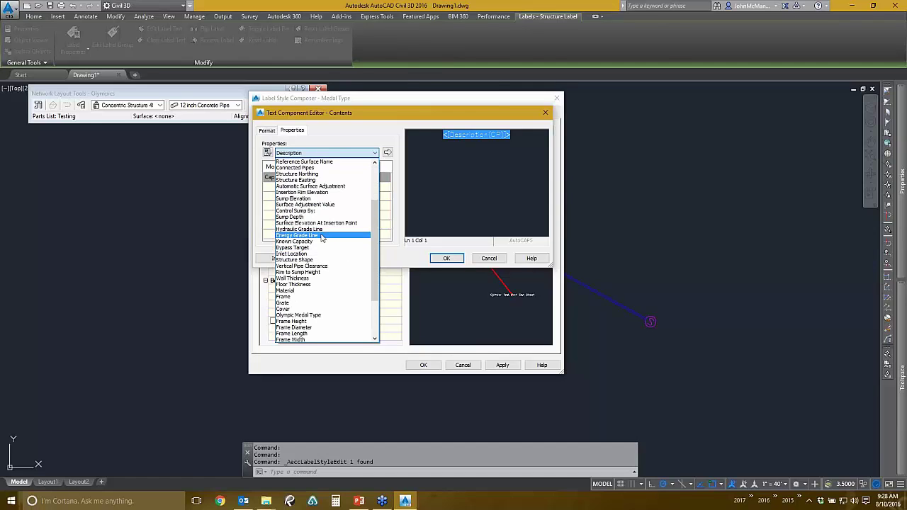
{"action": "left_click", "coordinate": [329, 315]}
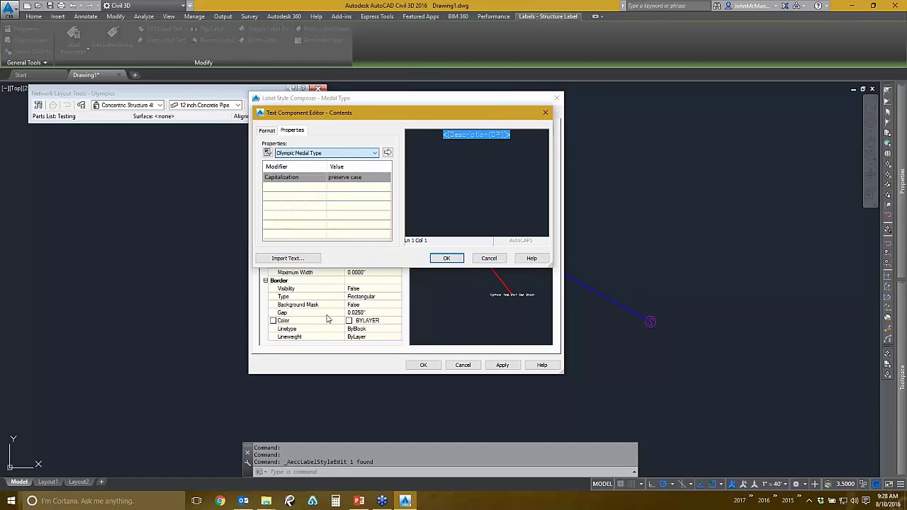
{"action": "left_click", "coordinate": [388, 152]}
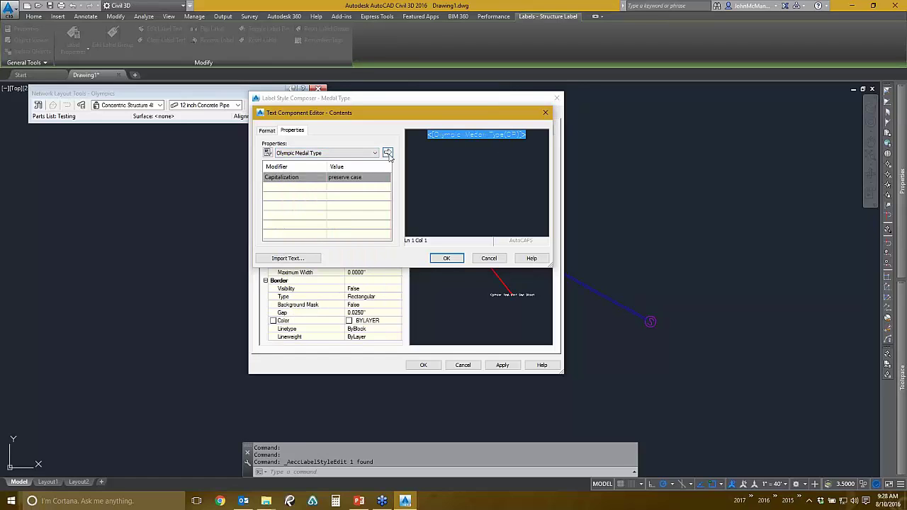
{"action": "left_click", "coordinate": [481, 185]}
{"action": "left_click", "coordinate": [446, 259]}
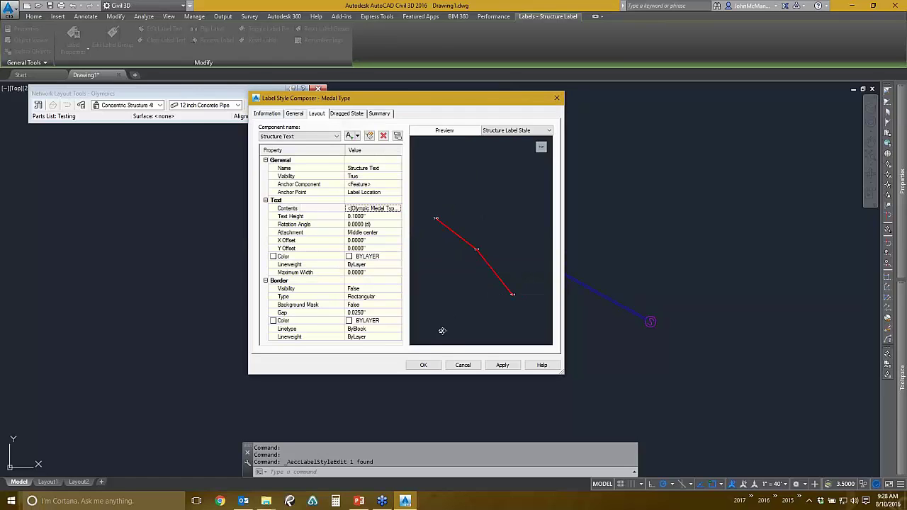
- Accept the Medal Type label style and apply it to the first structure's label
{"action": "left_click", "coordinate": [423, 365]}
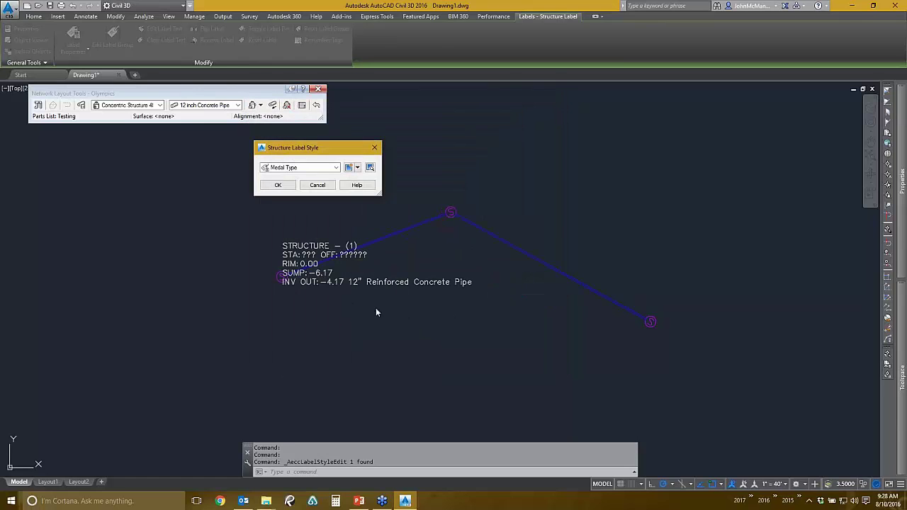
{"action": "left_click", "coordinate": [278, 185]}
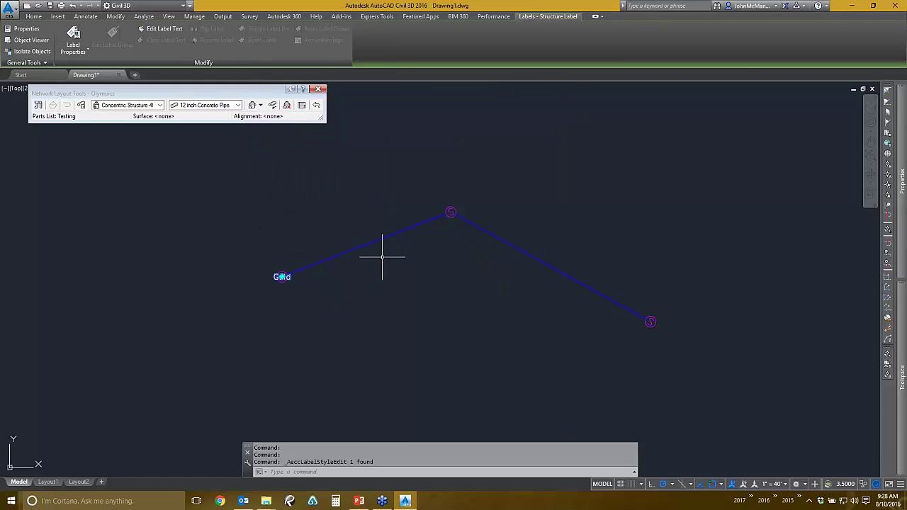
{"action": "key", "text": "Escape"}
- Add labels to the middle and last structures of the network
{"action": "left_click", "coordinate": [451, 212]}
{"action": "right_click", "coordinate": [487, 204]}
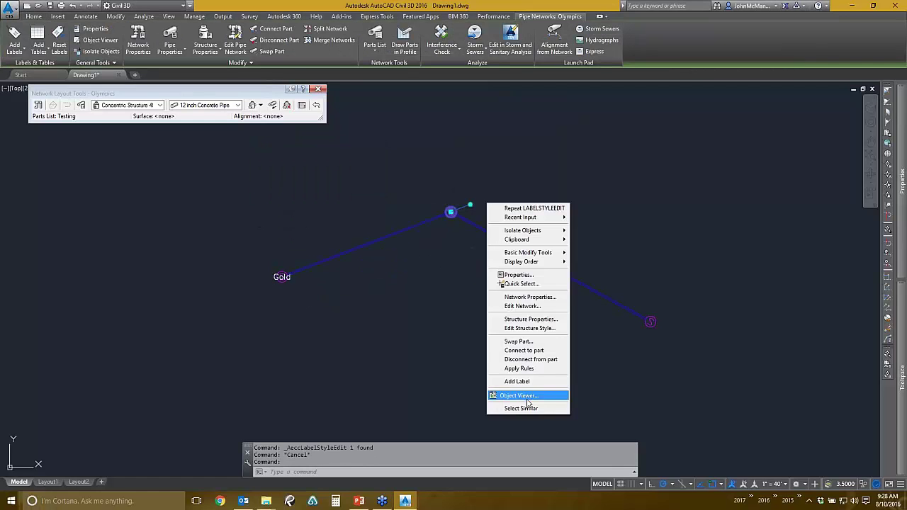
{"action": "left_click", "coordinate": [517, 381]}
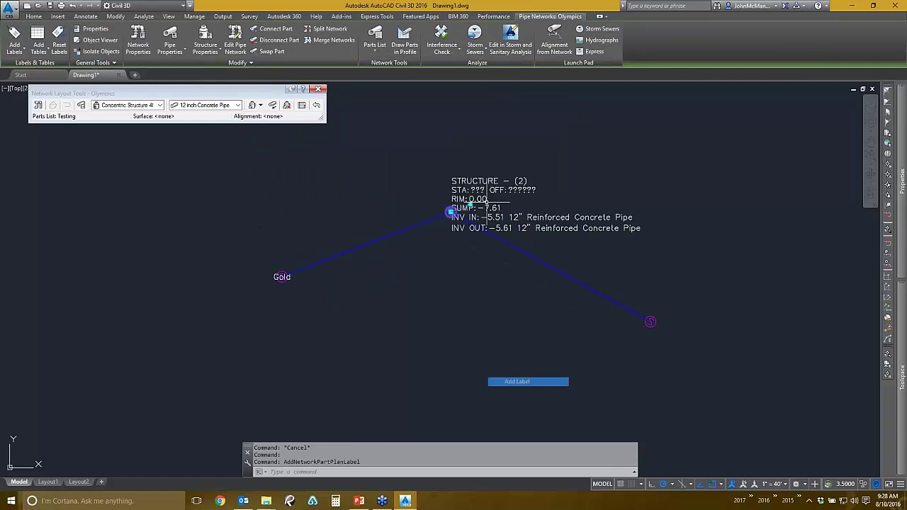
{"action": "left_click", "coordinate": [650, 322]}
{"action": "key", "text": "Return"}
- Match the properties of the first structure's Gold label onto the labels of the middle and last structures
{"action": "type", "text": "MA"}
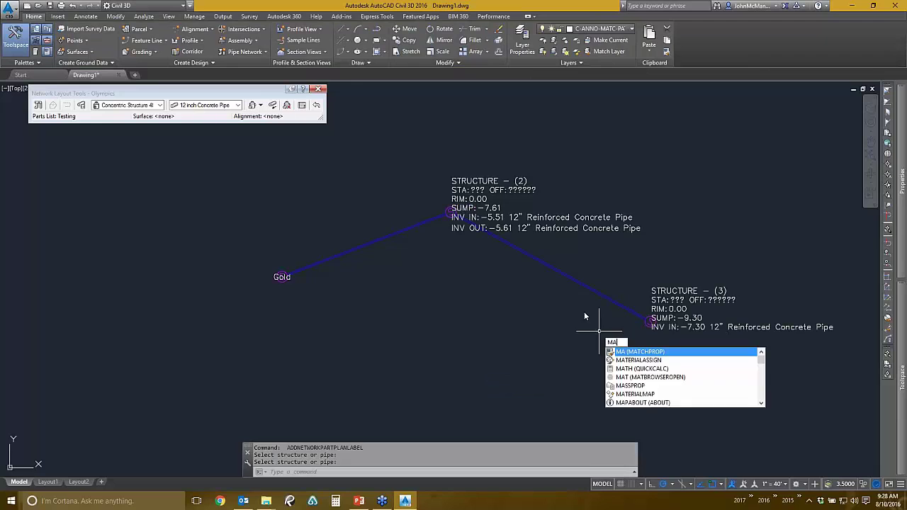
{"action": "key", "text": "Return"}
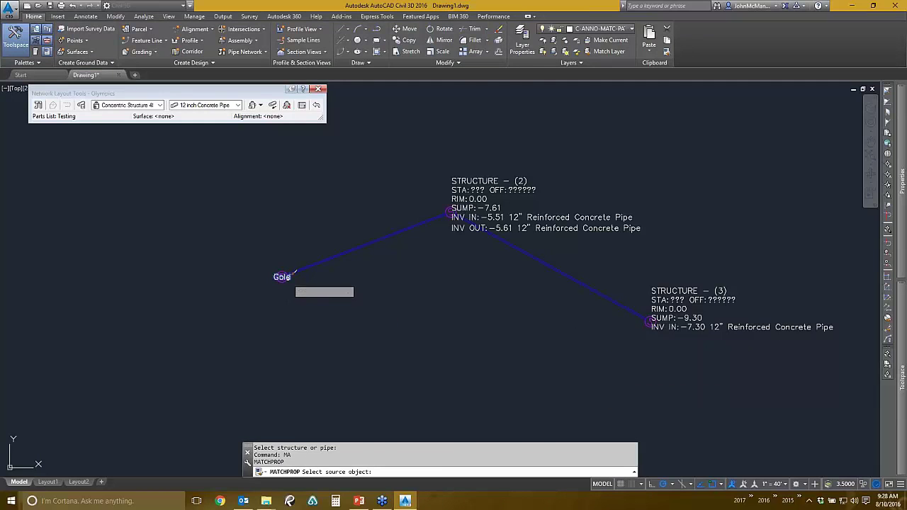
{"action": "left_click", "coordinate": [290, 275]}
{"action": "left_click", "coordinate": [496, 191]}
{"action": "left_click", "coordinate": [682, 316]}
{"action": "key", "text": "Return"}
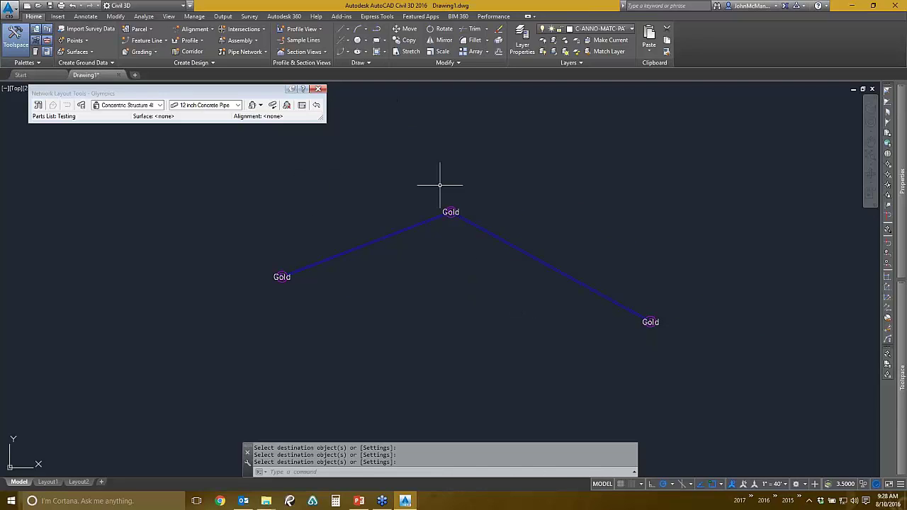
- Move the middle and first structures' labels to just above their structures so they sit on leaders
{"action": "left_click", "coordinate": [454, 210]}
{"action": "scroll", "coordinate": [452, 211], "scroll_direction": "up", "scroll_amount": 4}
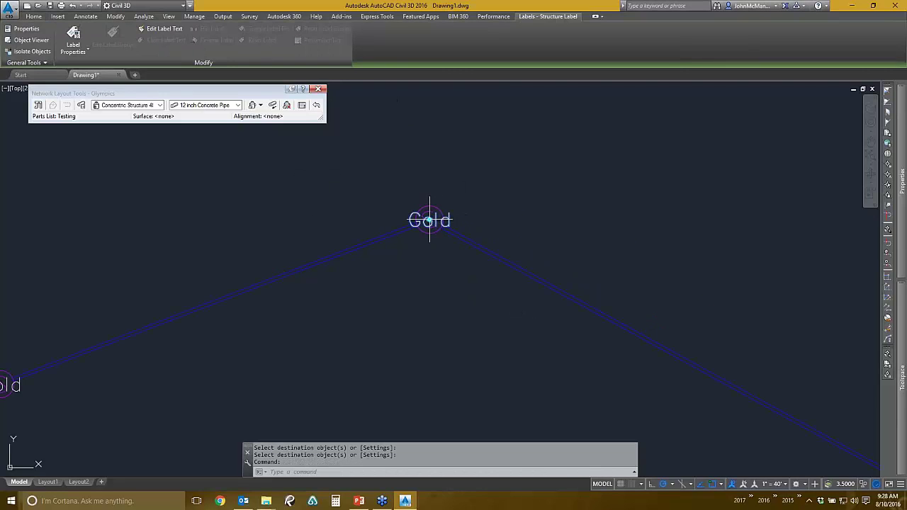
{"action": "left_click", "coordinate": [429, 220]}
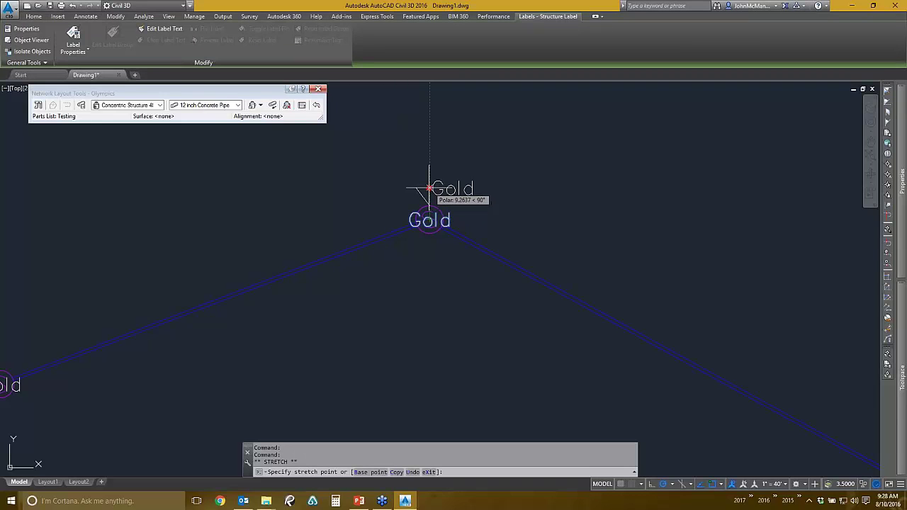
{"action": "left_click", "coordinate": [428, 185]}
{"action": "middle_click_drag", "start_coordinate": [366, 257], "coordinate": [504, 194]}
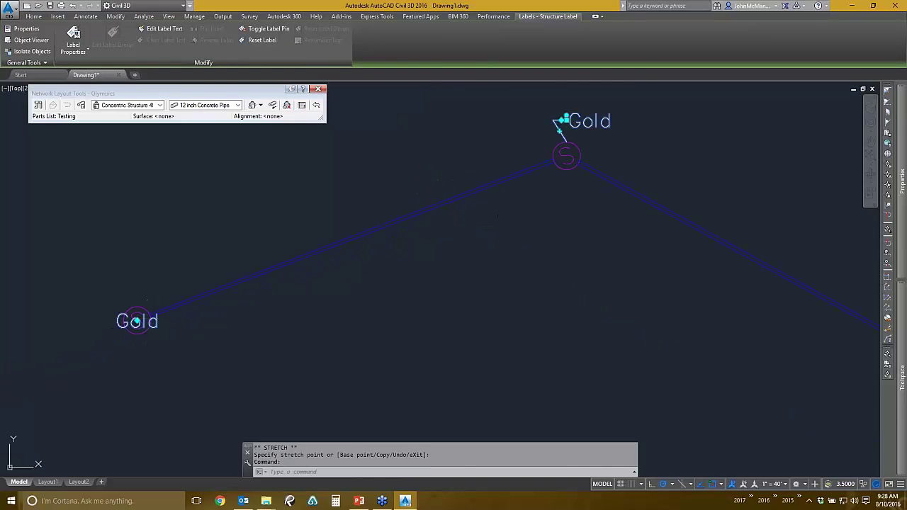
{"action": "left_click", "coordinate": [137, 321]}
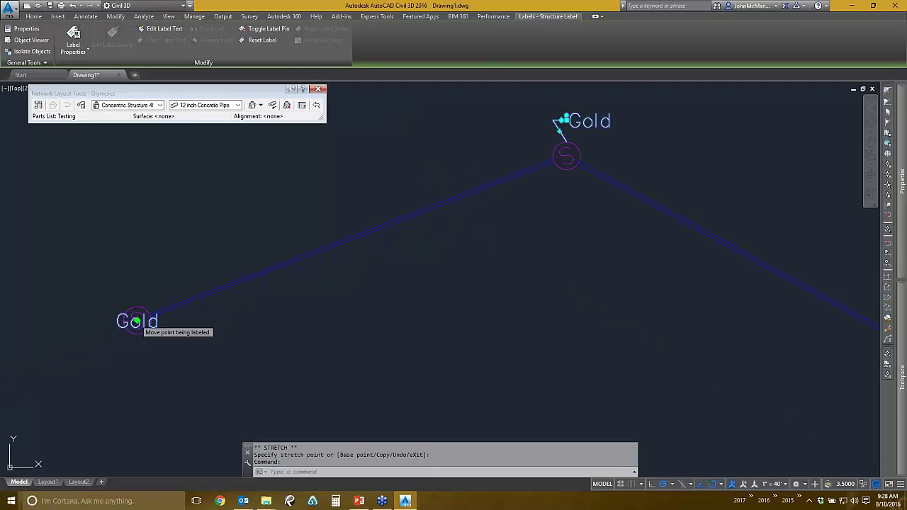
{"action": "left_click", "coordinate": [136, 321]}
{"action": "left_click", "coordinate": [137, 290]}
{"action": "scroll", "coordinate": [141, 287], "scroll_direction": "down", "scroll_amount": 3}
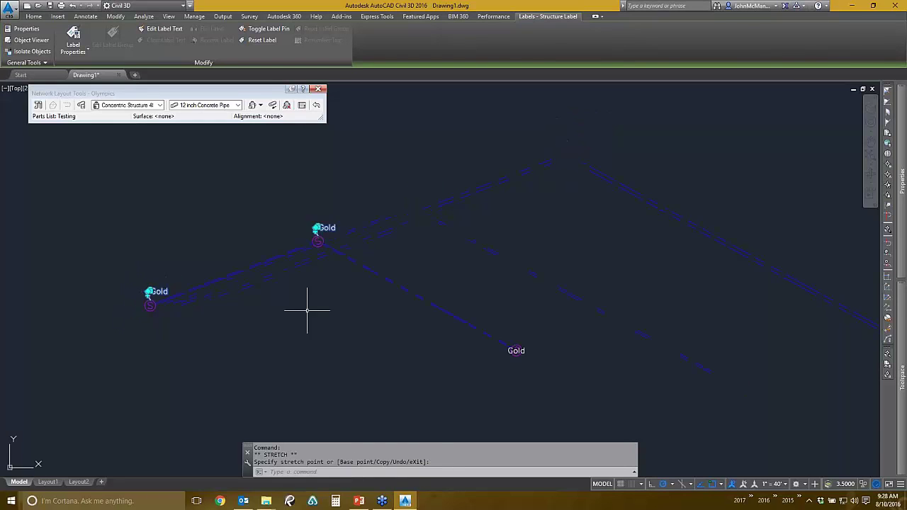
- Move the last structure's label to just above its structure
{"action": "scroll", "coordinate": [546, 363], "scroll_direction": "up", "scroll_amount": 5}
{"action": "left_click", "coordinate": [557, 383]}
{"action": "left_click", "coordinate": [559, 383]}
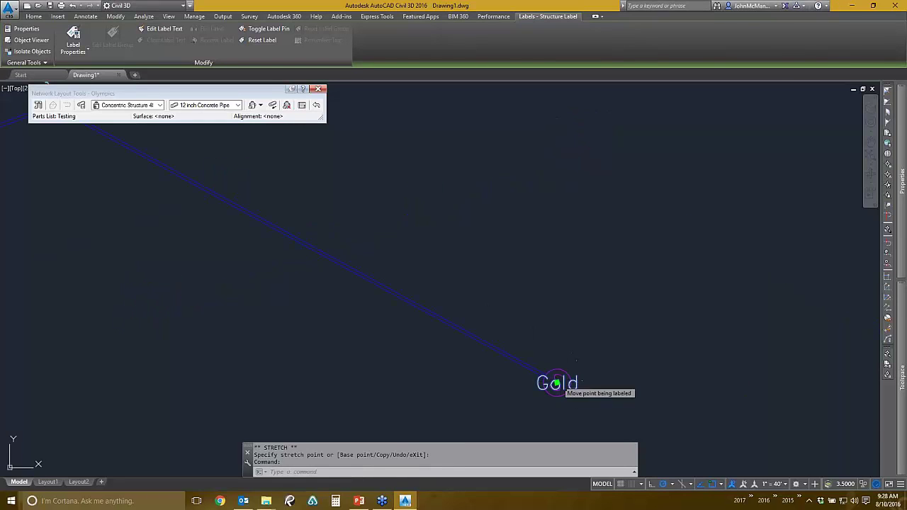
{"action": "left_click", "coordinate": [558, 348]}
{"action": "scroll", "coordinate": [497, 336], "scroll_direction": "down", "scroll_amount": 4}
{"action": "middle_click_drag", "start_coordinate": [458, 355], "coordinate": [527, 322]}
{"action": "key", "text": "Escape"}
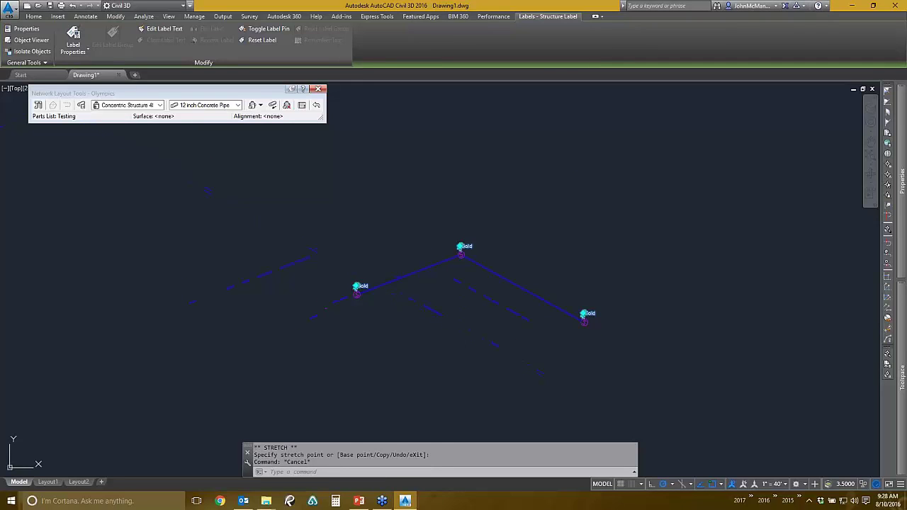
- Set the first structure's Olympic Medal Type to Silver in its part properties and apply the change
{"action": "scroll", "coordinate": [344, 292], "scroll_direction": "up", "scroll_amount": 3}
{"action": "left_click", "coordinate": [379, 286]}
{"action": "key", "text": "Escape"}
{"action": "left_click", "coordinate": [370, 281]}
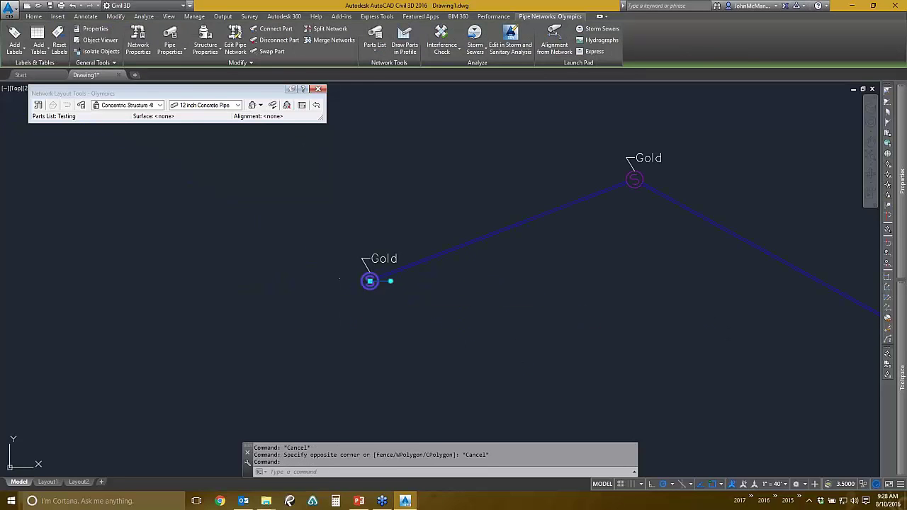
{"action": "left_click", "coordinate": [202, 39]}
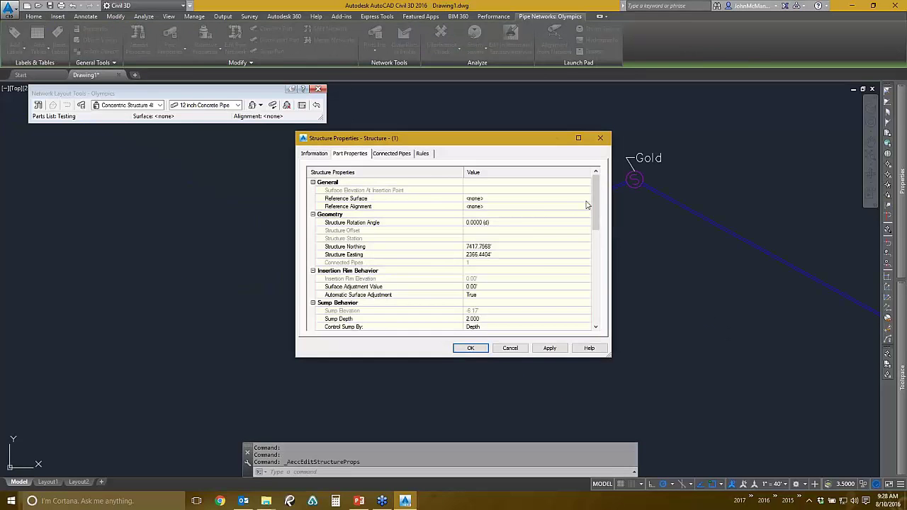
{"action": "left_click_drag", "start_coordinate": [596, 190], "coordinate": [600, 269]}
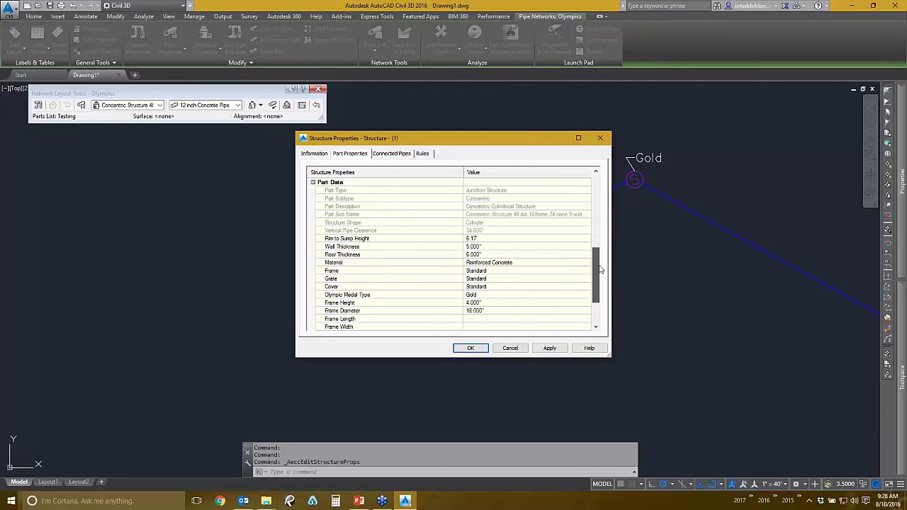
{"action": "left_click", "coordinate": [364, 296]}
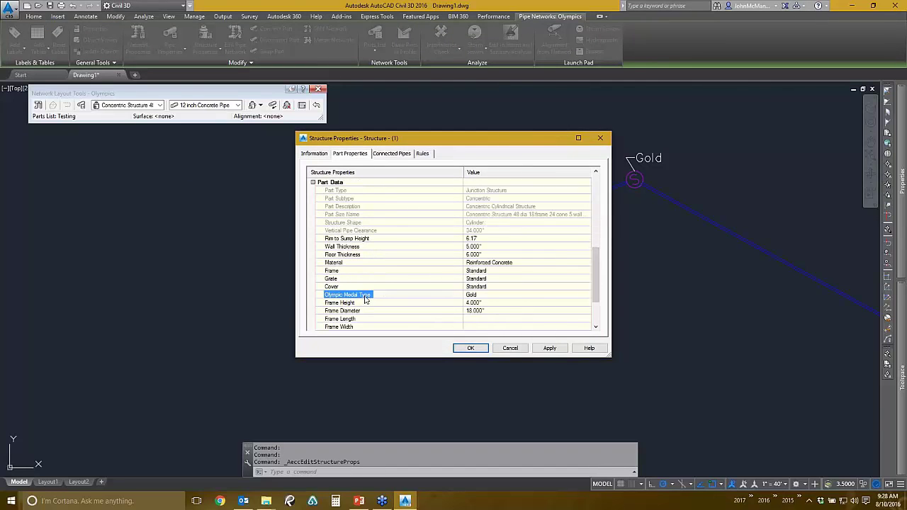
{"action": "left_click", "coordinate": [513, 296]}
{"action": "left_click", "coordinate": [473, 318]}
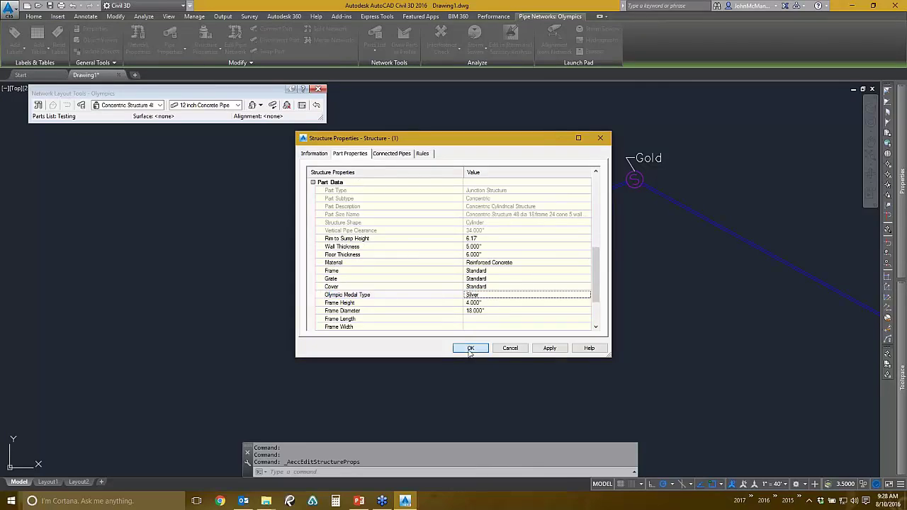
{"action": "left_click", "coordinate": [469, 348]}
{"action": "scroll", "coordinate": [415, 297], "scroll_direction": "down", "scroll_amount": 4}
{"action": "scroll", "coordinate": [738, 342], "scroll_direction": "up", "scroll_amount": 2}
{"action": "key", "text": "Escape"}
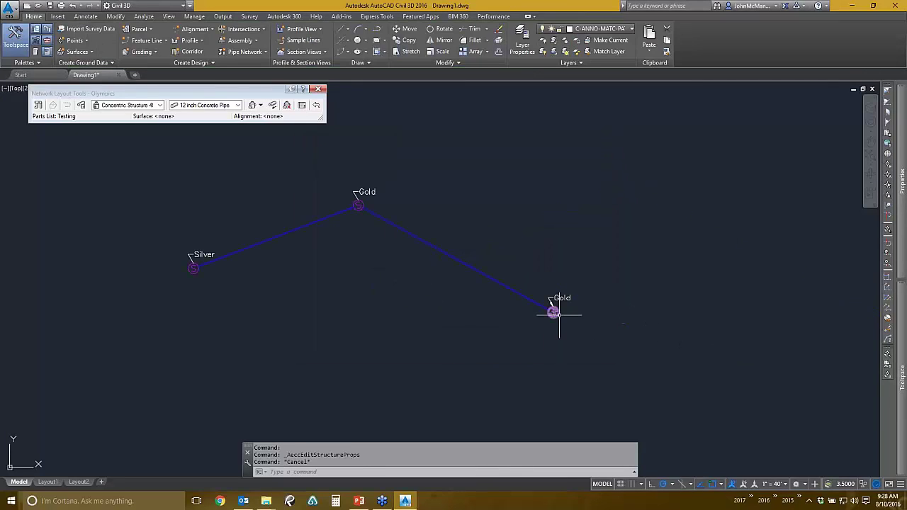
- Set the last structure's Olympic Medal Type to Bronze in its part properties and apply the change
{"action": "left_click", "coordinate": [555, 313]}
{"action": "left_click", "coordinate": [205, 39]}
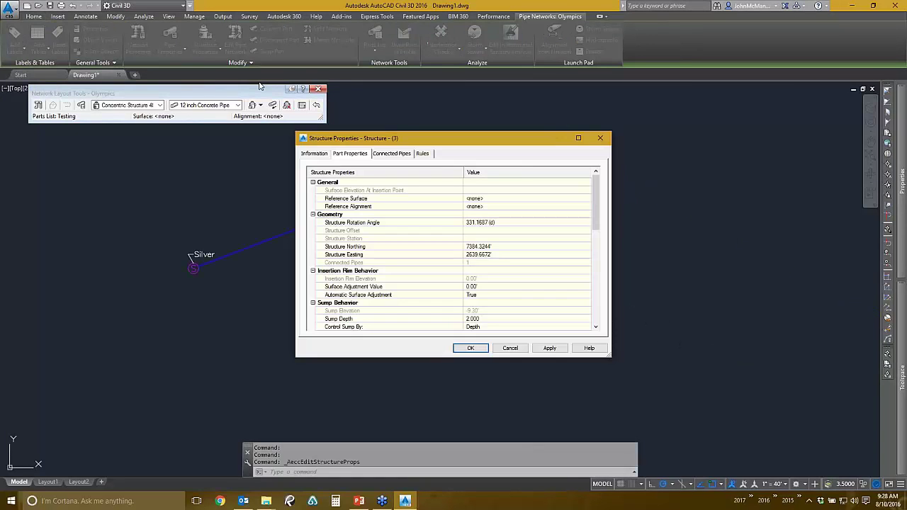
{"action": "left_click_drag", "start_coordinate": [596, 202], "coordinate": [597, 290]}
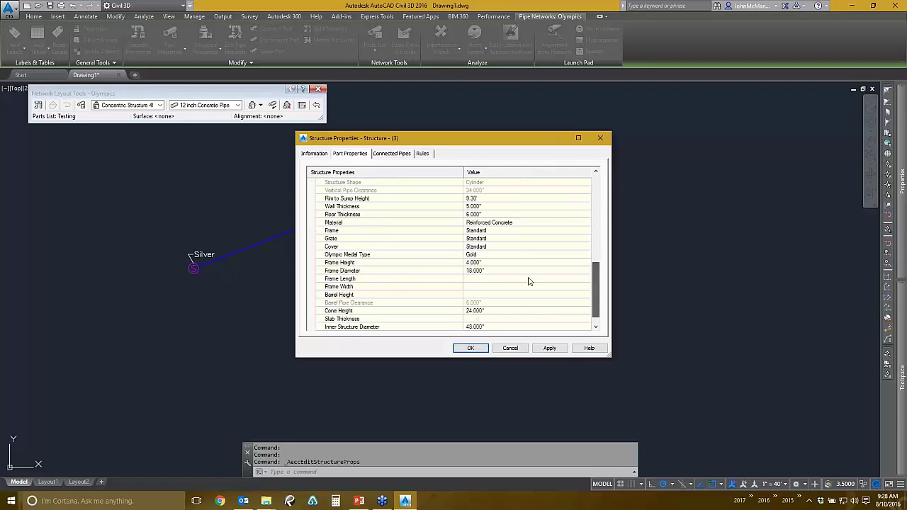
{"action": "left_click", "coordinate": [478, 257]}
{"action": "left_click", "coordinate": [478, 256]}
{"action": "left_click", "coordinate": [475, 277]}
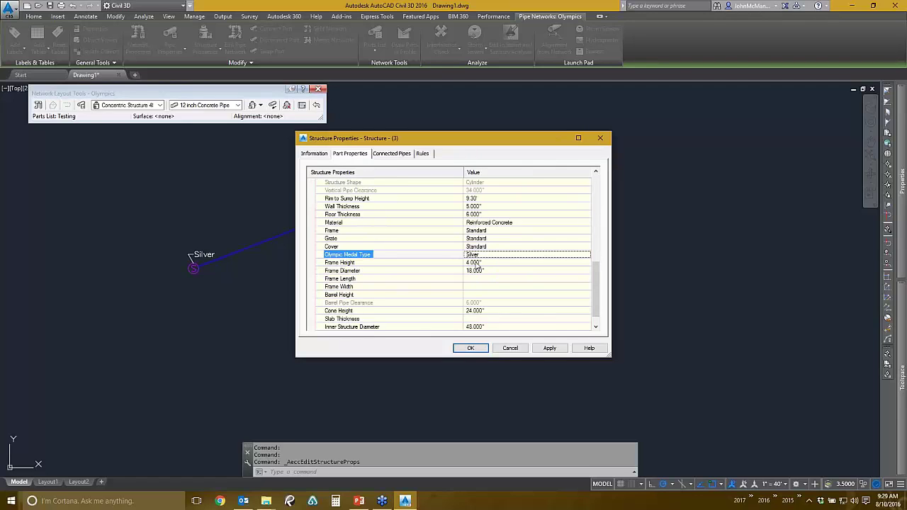
{"action": "left_click", "coordinate": [480, 254]}
{"action": "left_click", "coordinate": [473, 263]}
{"action": "left_click", "coordinate": [471, 348]}
{"action": "left_click", "coordinate": [478, 328]}
{"action": "key", "text": "Escape"}
{"action": "scroll", "coordinate": [391, 337], "scroll_direction": "down", "scroll_amount": 2}
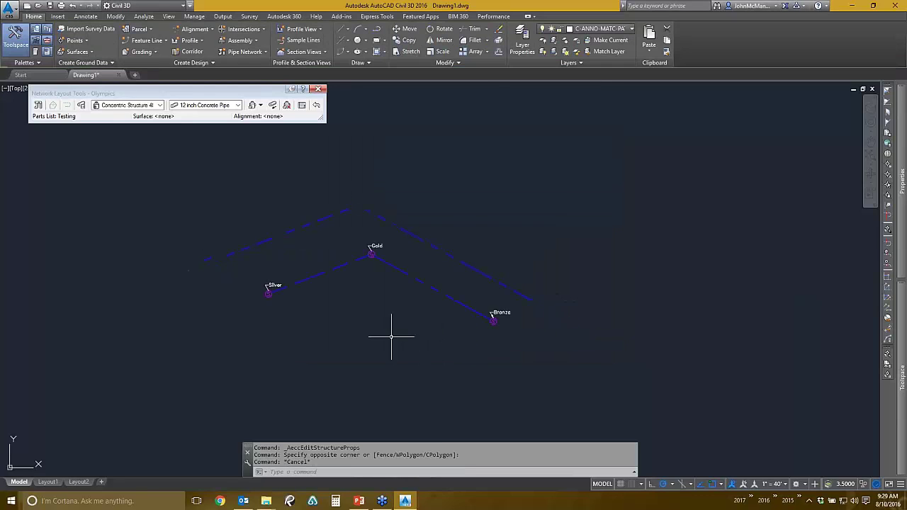
{"action": "mouse_move", "coordinate": [381, 337]}
{"action": "middle_mouse_down"}
{"action": "mouse_move", "coordinate": [421, 336]}
{"action": "mouse_move", "coordinate": [430, 349]}
{"action": "middle_mouse_up"}
{"action": "scroll", "coordinate": [385, 338], "scroll_direction": "up", "scroll_amount": 2}
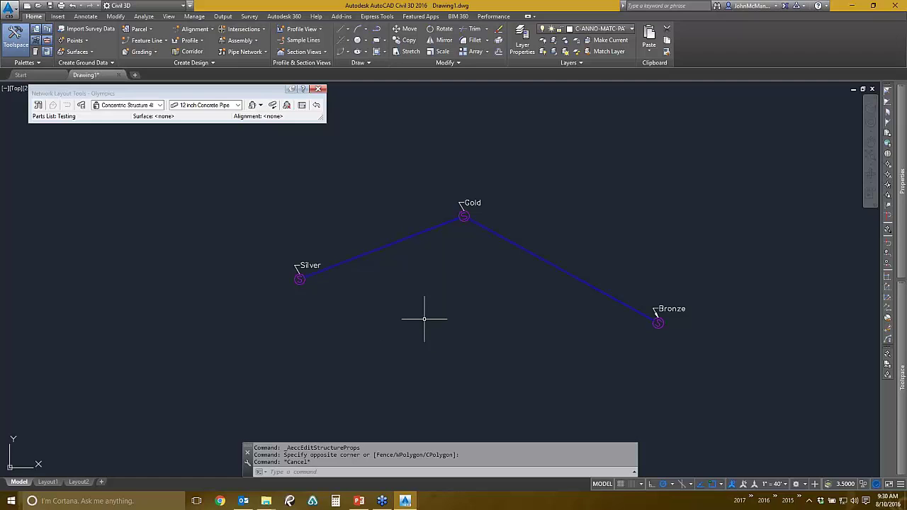
- Switch to the PowerPoint slide show and display its closing slide
{"action": "key", "text": "alt+Tab"}
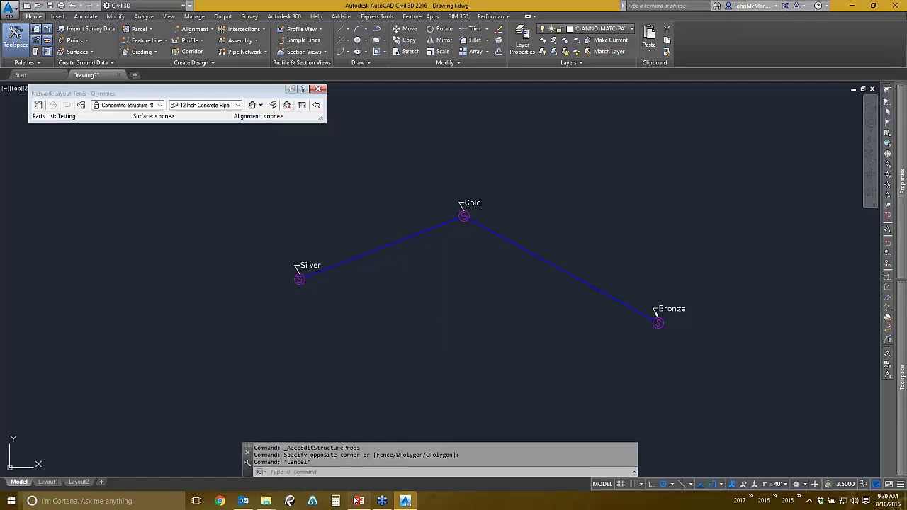
{"action": "left_click", "coordinate": [374, 290]}
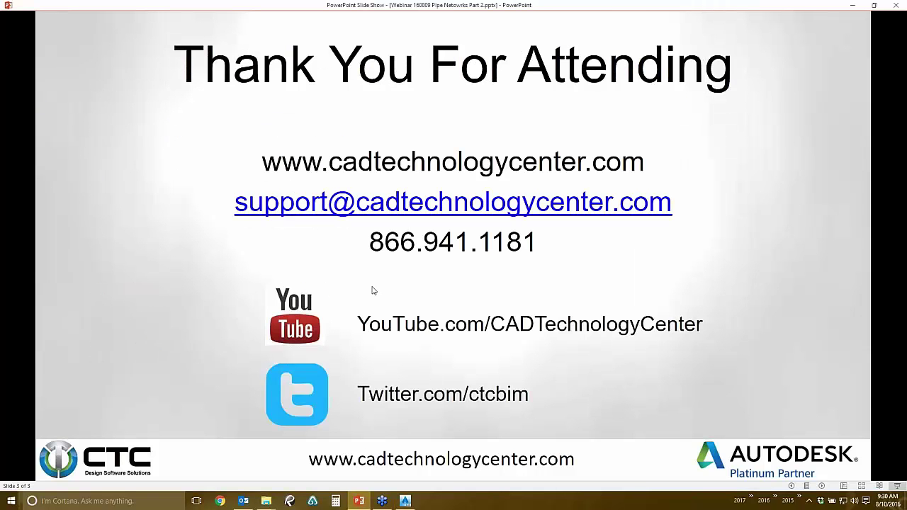